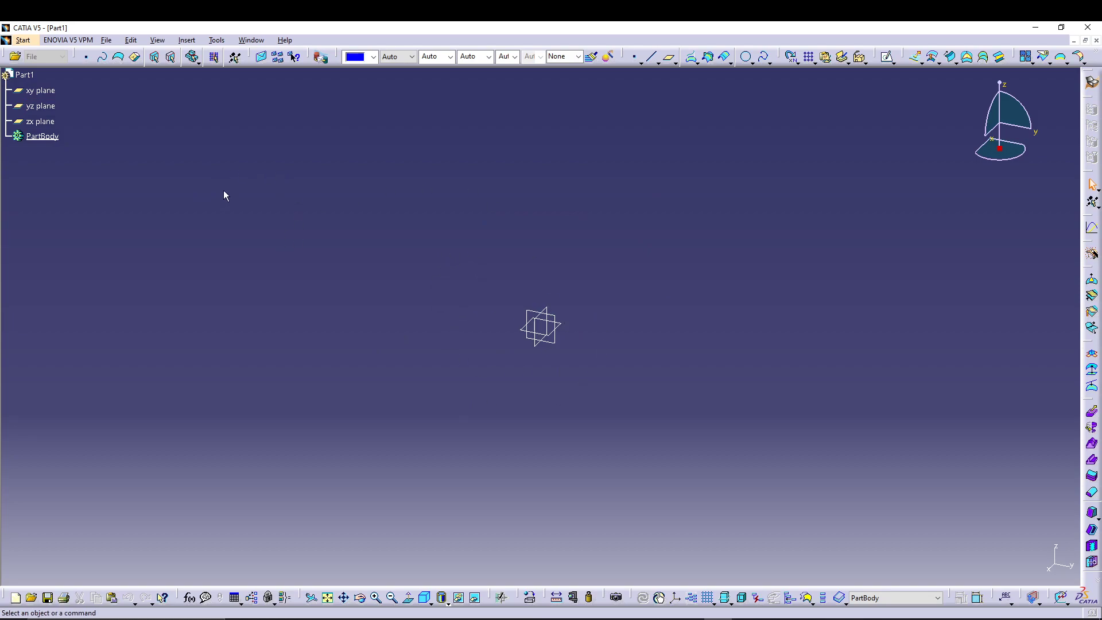
Step: Open the Corner Definition dialog via Insert > Wireframe > Corner and move it toward the centre
{"action": "left_click", "coordinate": [188, 40]}
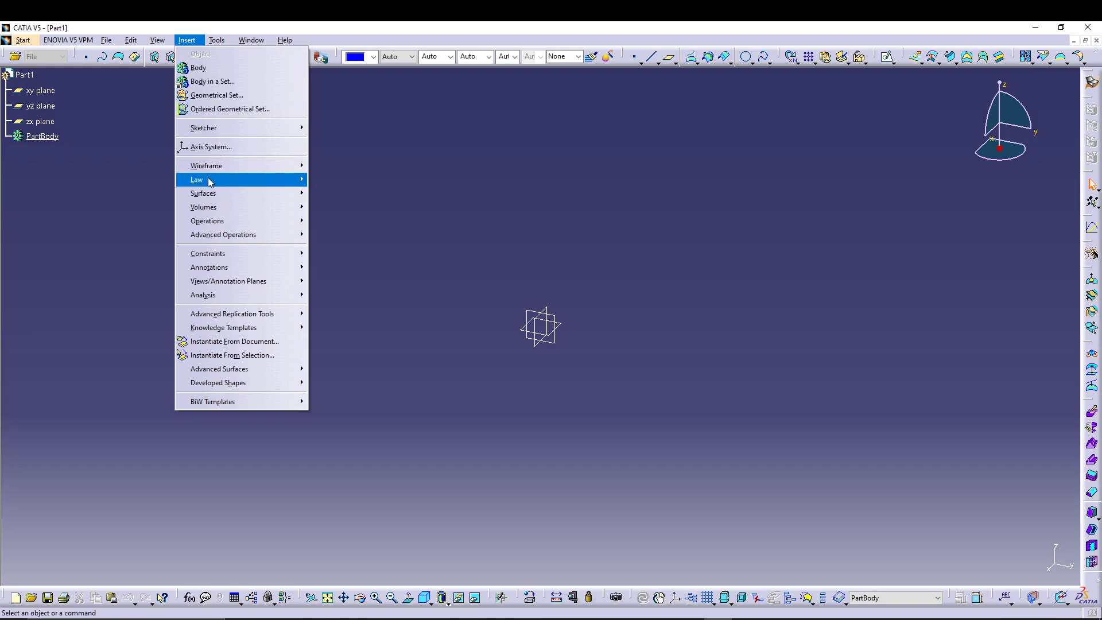
{"action": "left_click", "coordinate": [513, 166]}
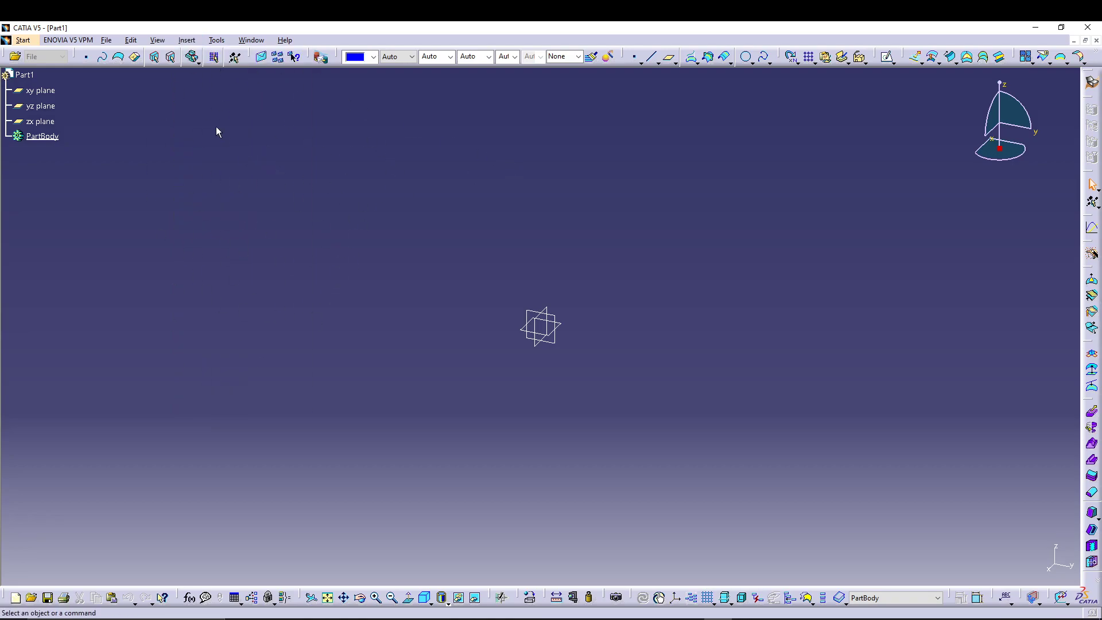
{"action": "left_click", "coordinate": [187, 40]}
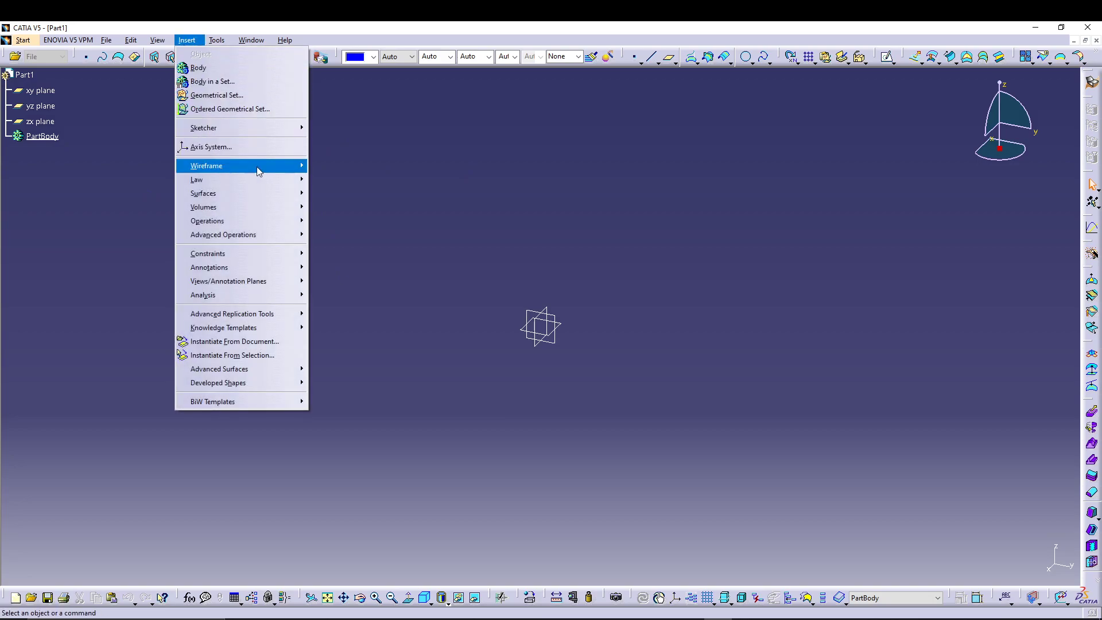
{"action": "mouse_move", "coordinate": [285, 167]}
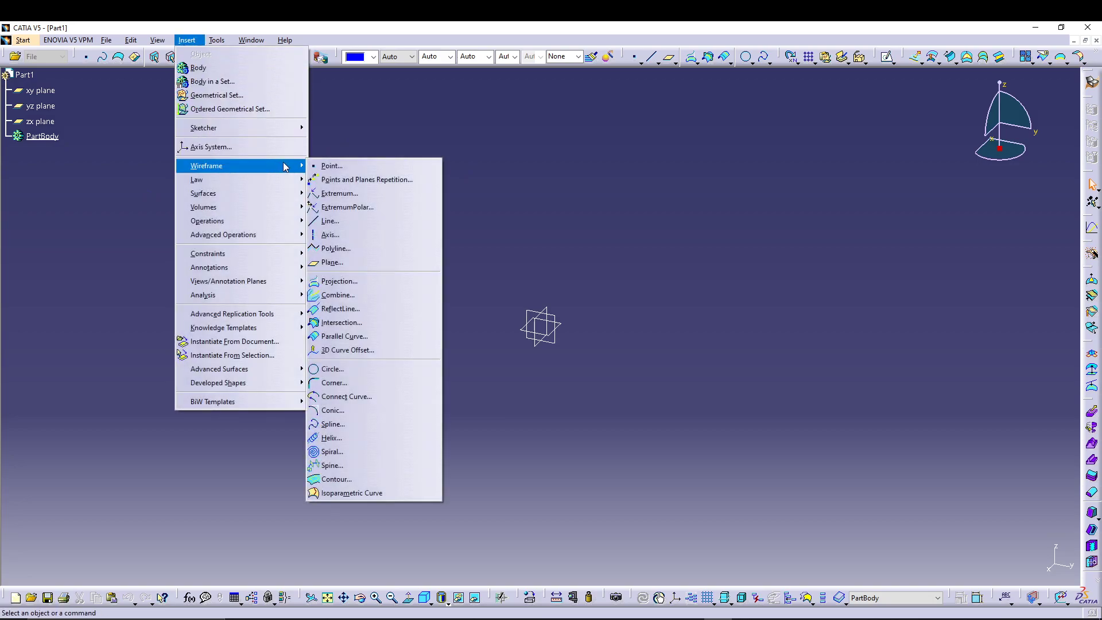
{"action": "left_click", "coordinate": [336, 383]}
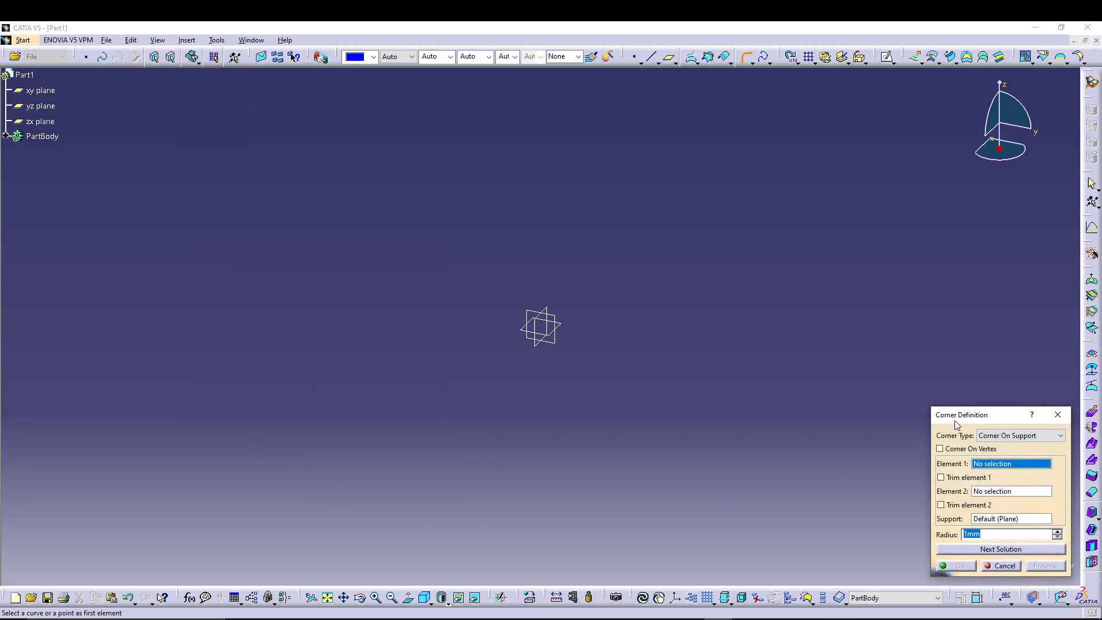
{"action": "left_click_drag", "start_coordinate": [955, 423], "coordinate": [891, 315]}
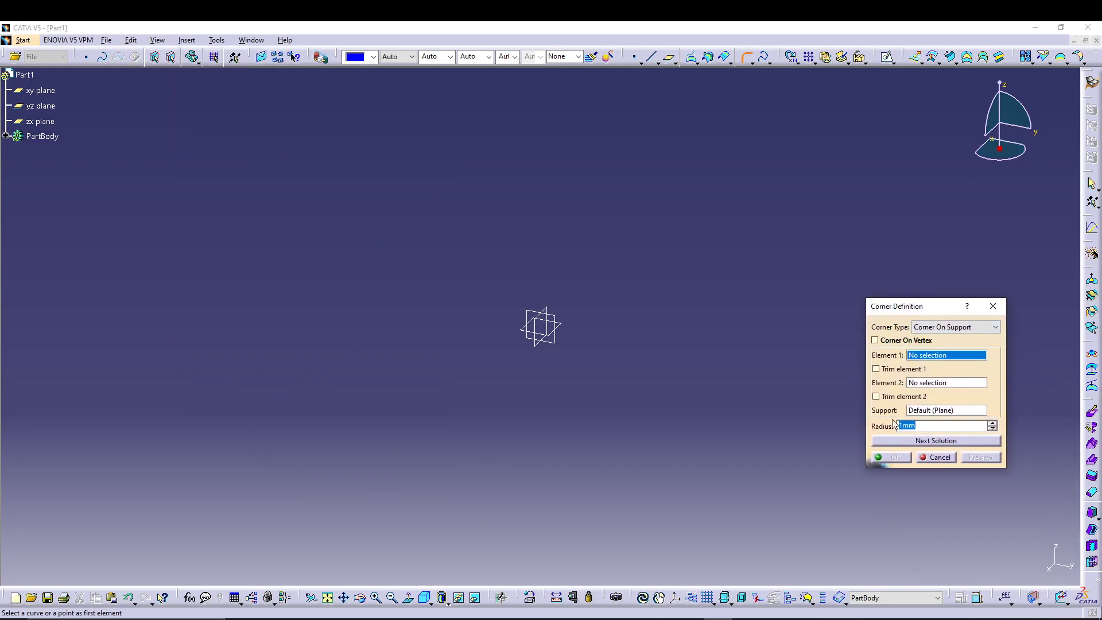
Step: Cancel the corner and start a new sketch on the yz plane
{"action": "left_click", "coordinate": [940, 458]}
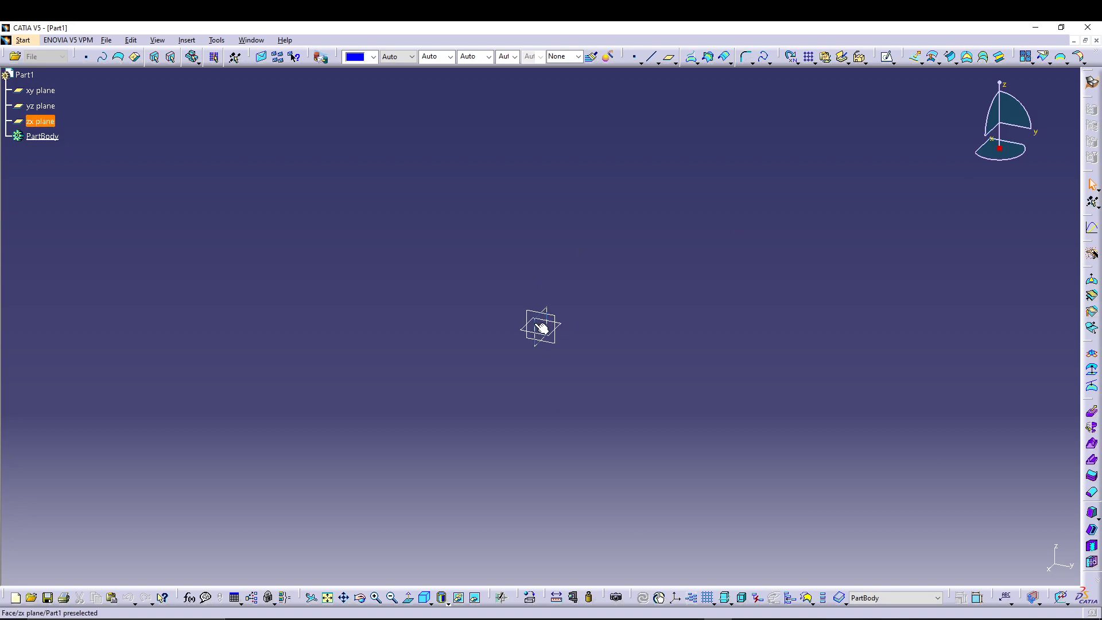
{"action": "left_click", "coordinate": [49, 105]}
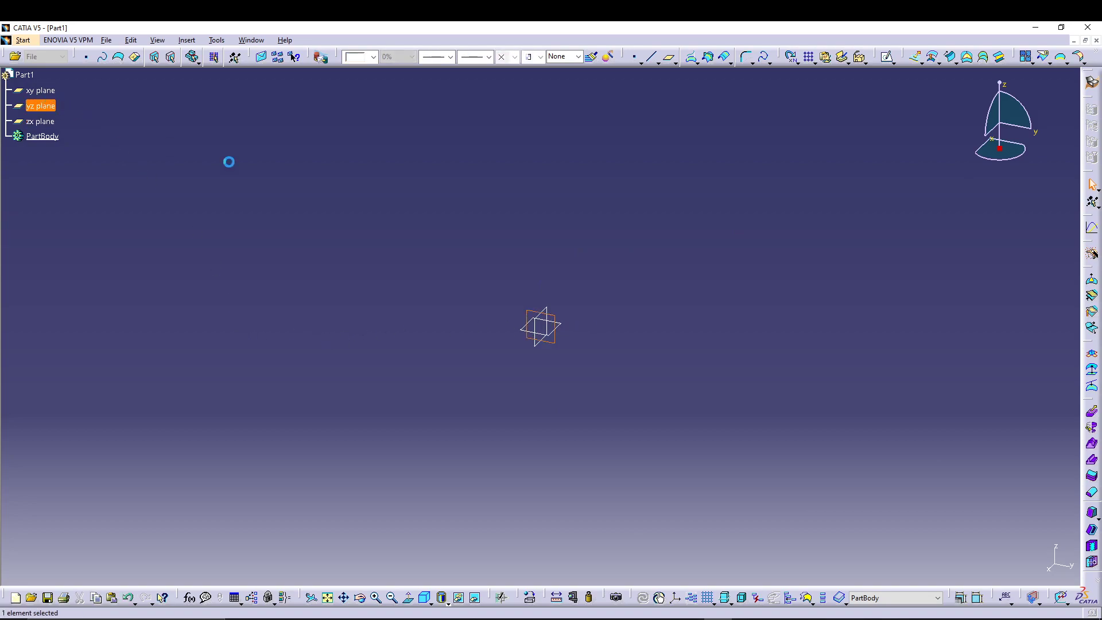
{"action": "left_click", "coordinate": [887, 58]}
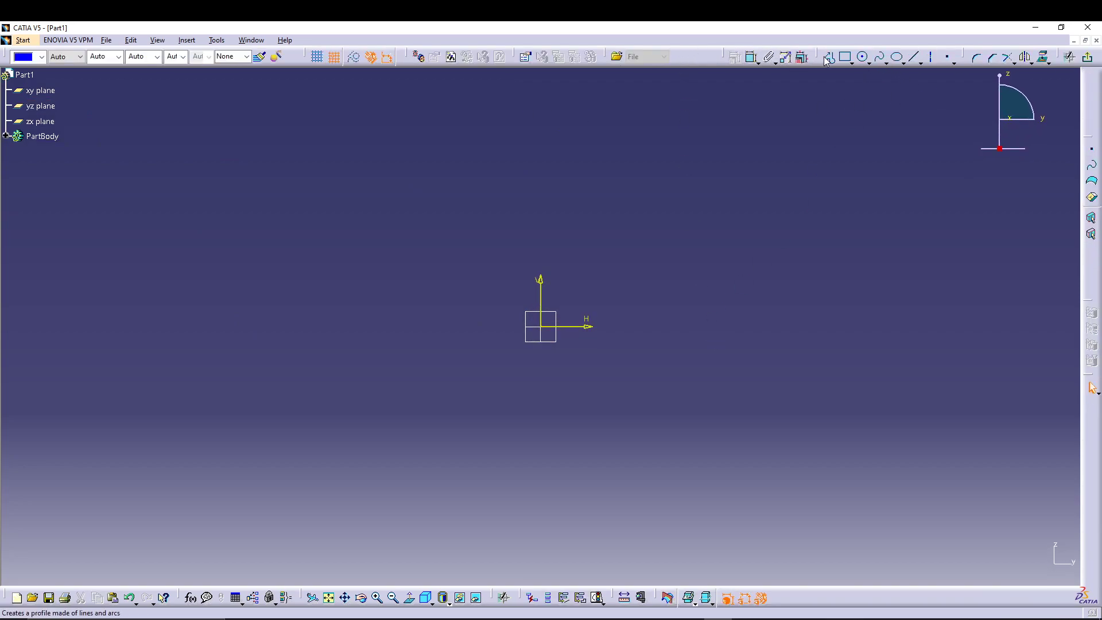
Step: Draw an open four-line profile starting at the origin, then exit the sketcher
{"action": "left_click", "coordinate": [828, 56]}
{"action": "left_click", "coordinate": [542, 325]}
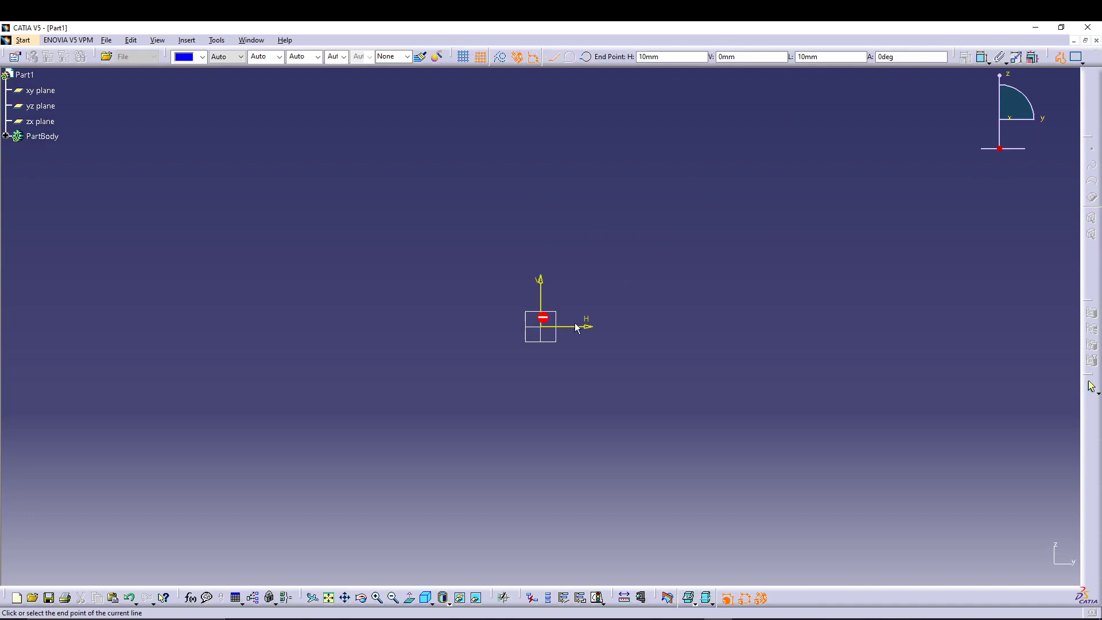
{"action": "left_click", "coordinate": [733, 326]}
{"action": "left_click", "coordinate": [733, 176]}
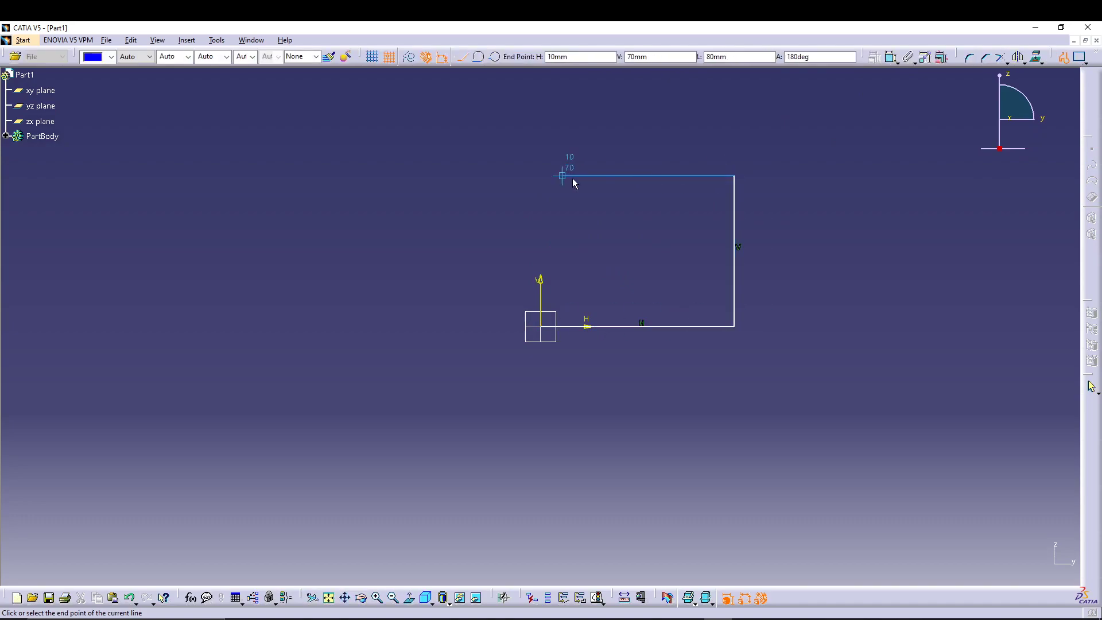
{"action": "left_click", "coordinate": [518, 175]}
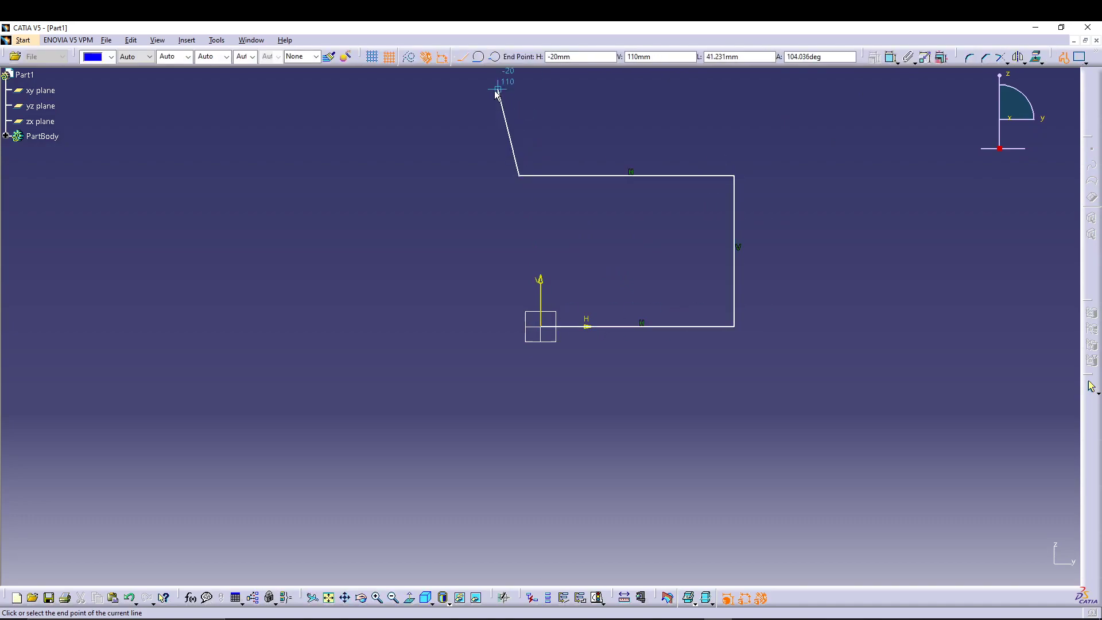
{"action": "double_click", "coordinate": [497, 90]}
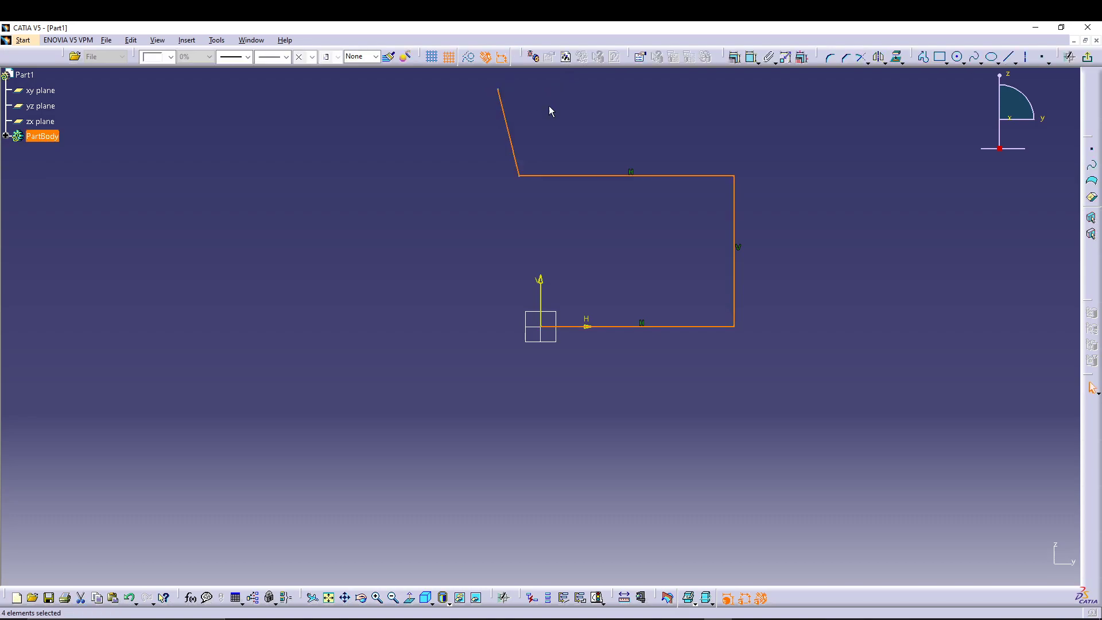
{"action": "left_click", "coordinate": [1086, 57]}
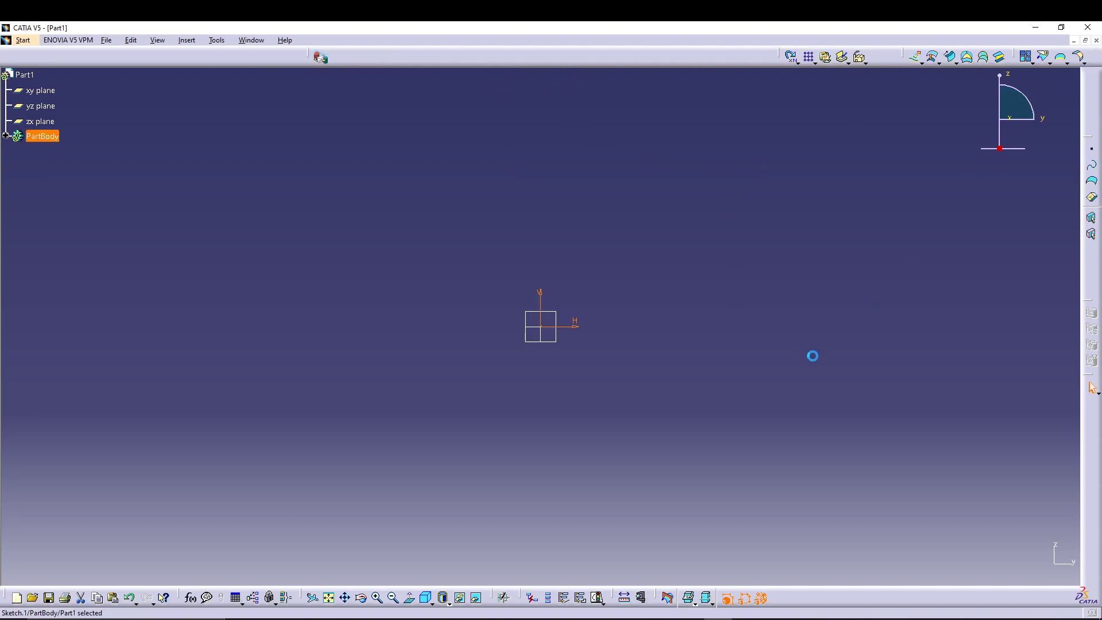
{"action": "left_click", "coordinate": [792, 280]}
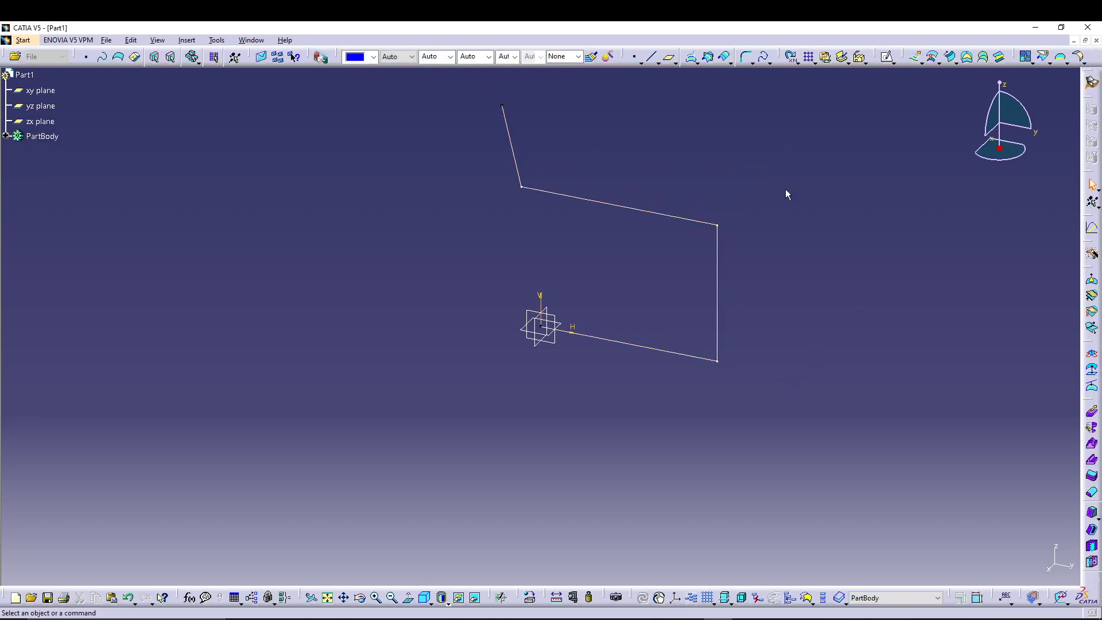
Step: Create a Point-Direction line from the origin along the reversed X direction, 58 mm long
{"action": "left_click", "coordinate": [653, 59]}
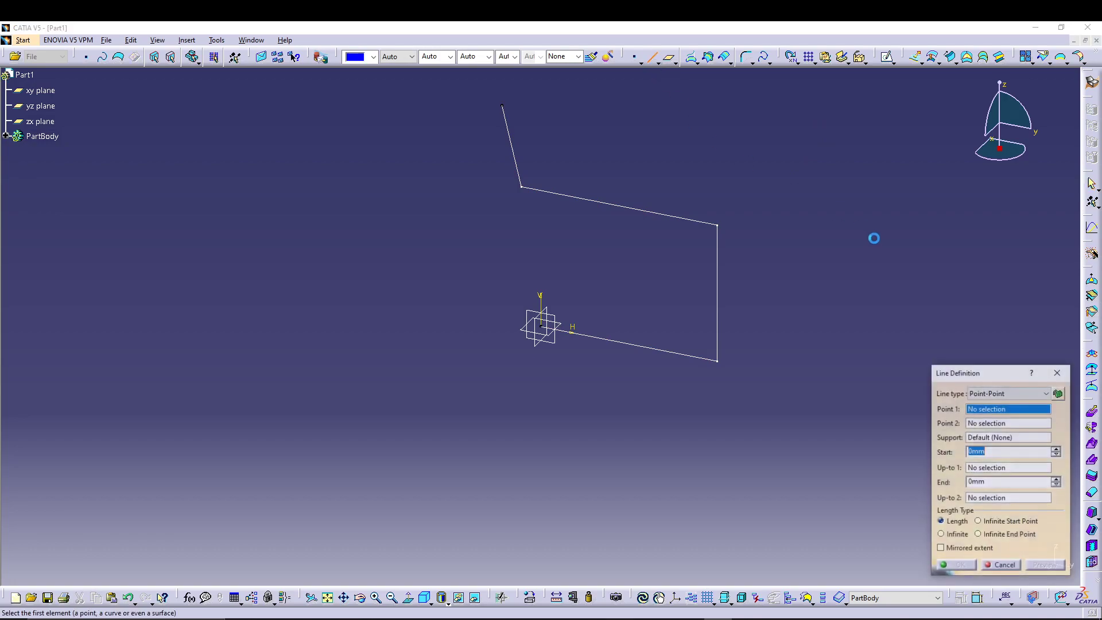
{"action": "left_click", "coordinate": [549, 330]}
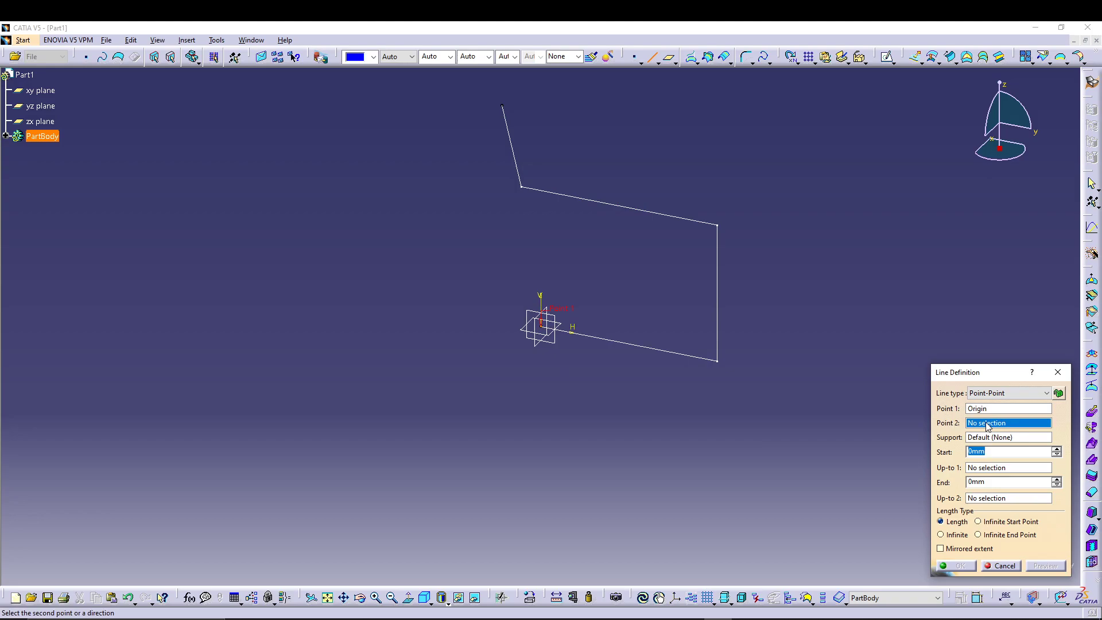
{"action": "left_click", "coordinate": [1004, 392]}
{"action": "left_click", "coordinate": [1002, 408]}
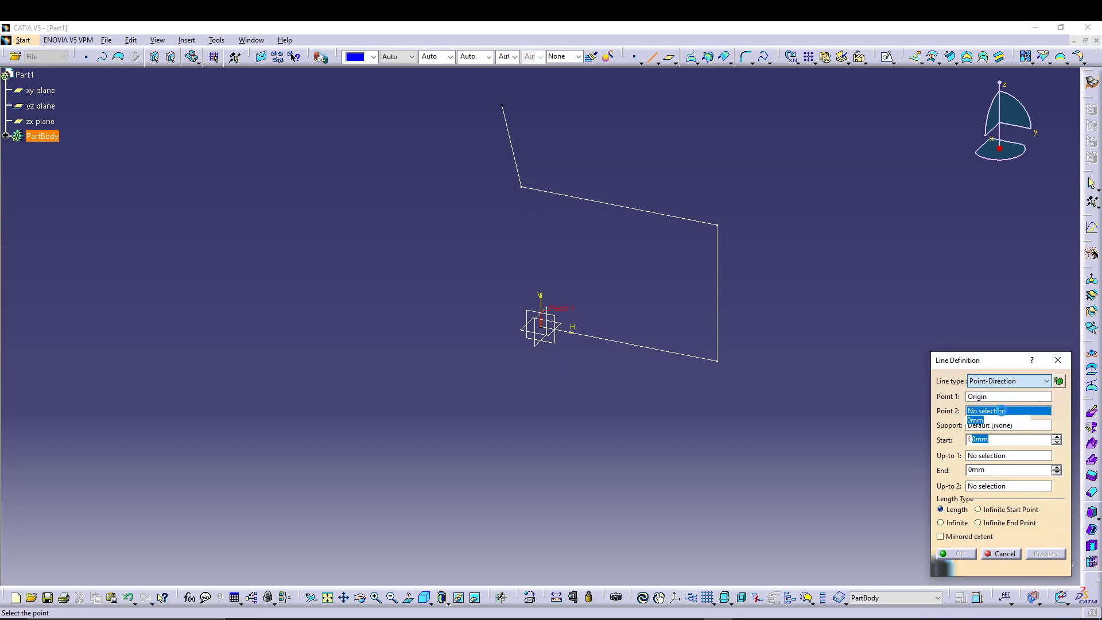
{"action": "left_click", "coordinate": [992, 411]}
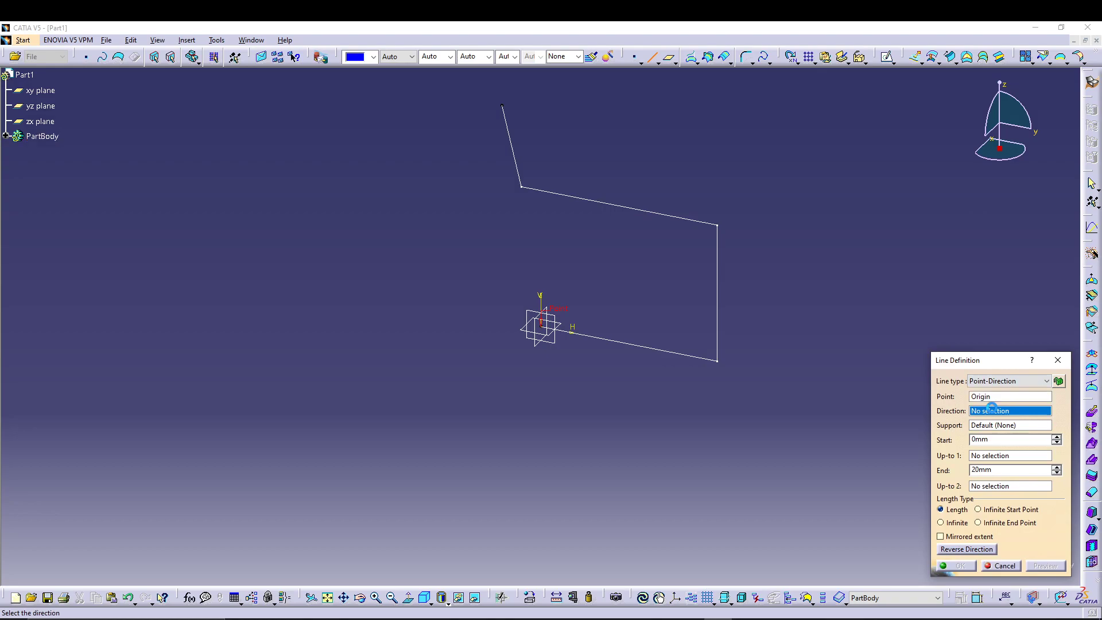
{"action": "right_click", "coordinate": [988, 412]}
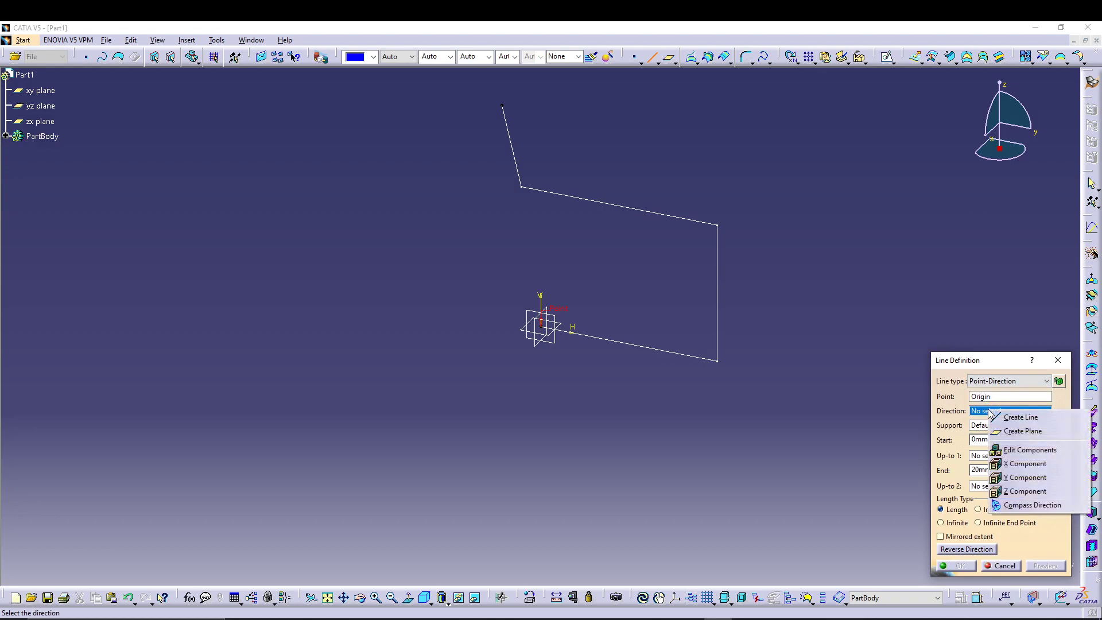
{"action": "left_click", "coordinate": [1014, 463]}
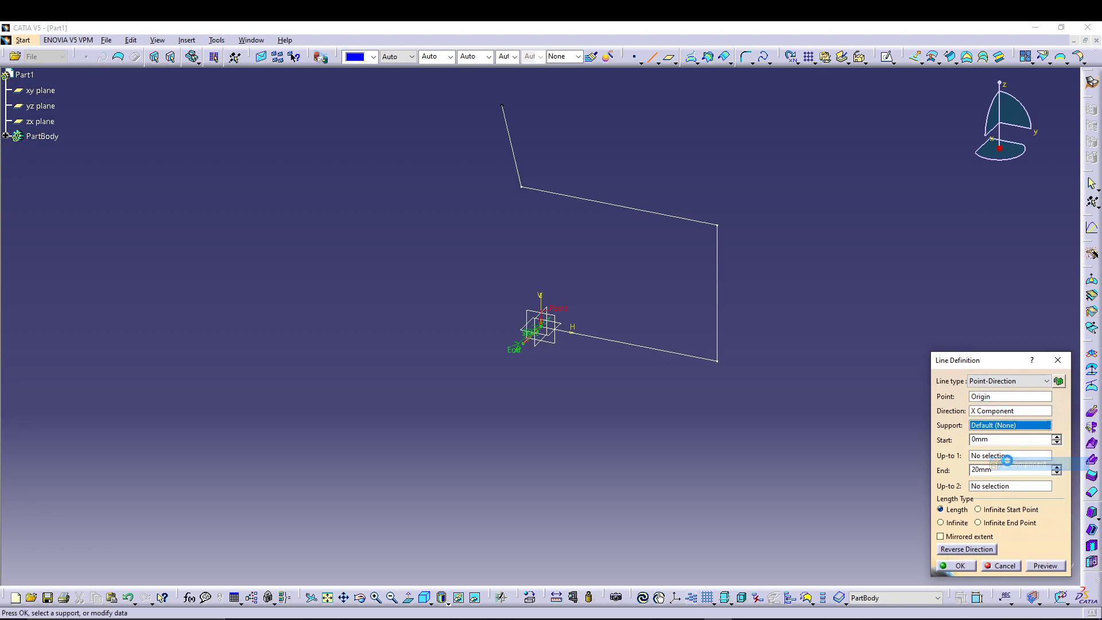
{"action": "left_click", "coordinate": [970, 550]}
{"action": "left_click", "coordinate": [1003, 469]}
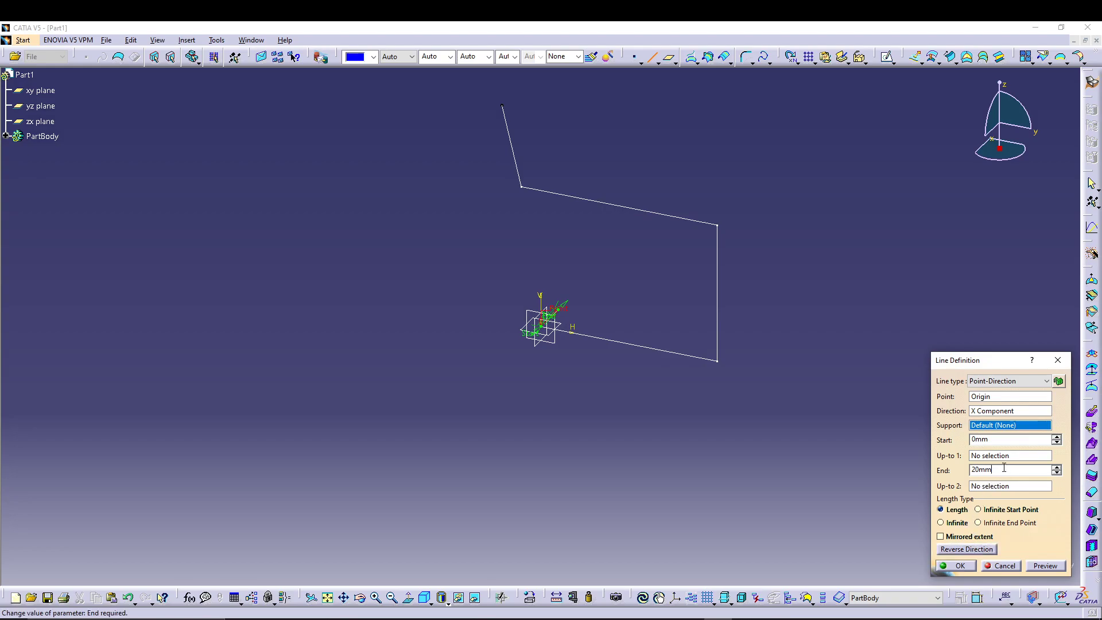
{"action": "left_click", "coordinate": [1055, 468]}
{"action": "left_click", "coordinate": [1055, 468]}
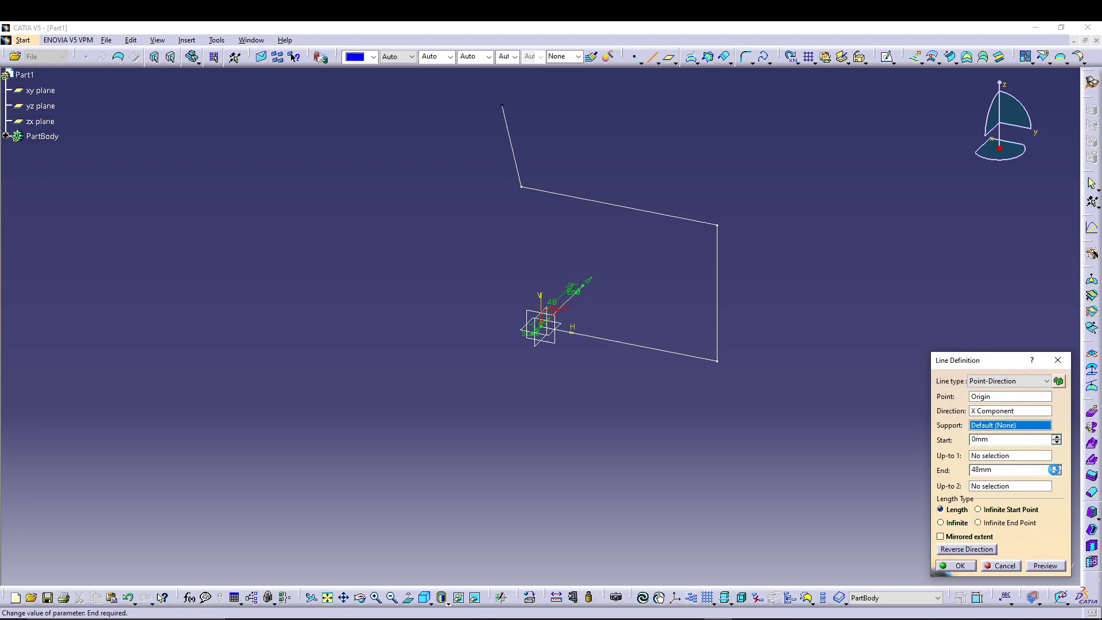
{"action": "left_click", "coordinate": [957, 565]}
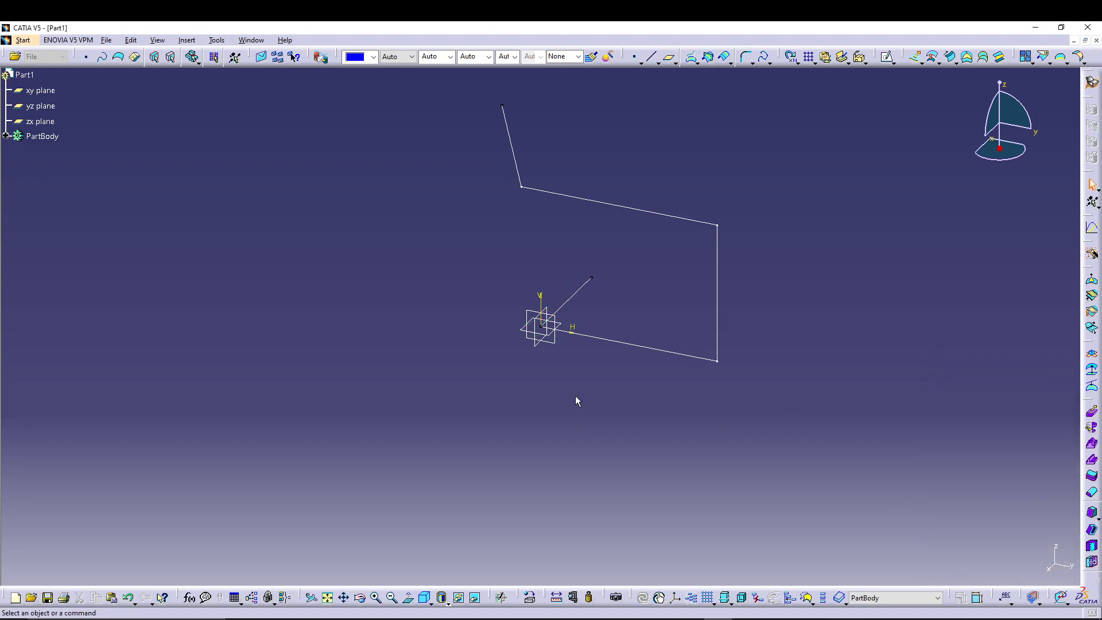
{"action": "middle_click_drag", "start_coordinate": [575, 395], "coordinate": [550, 439]}
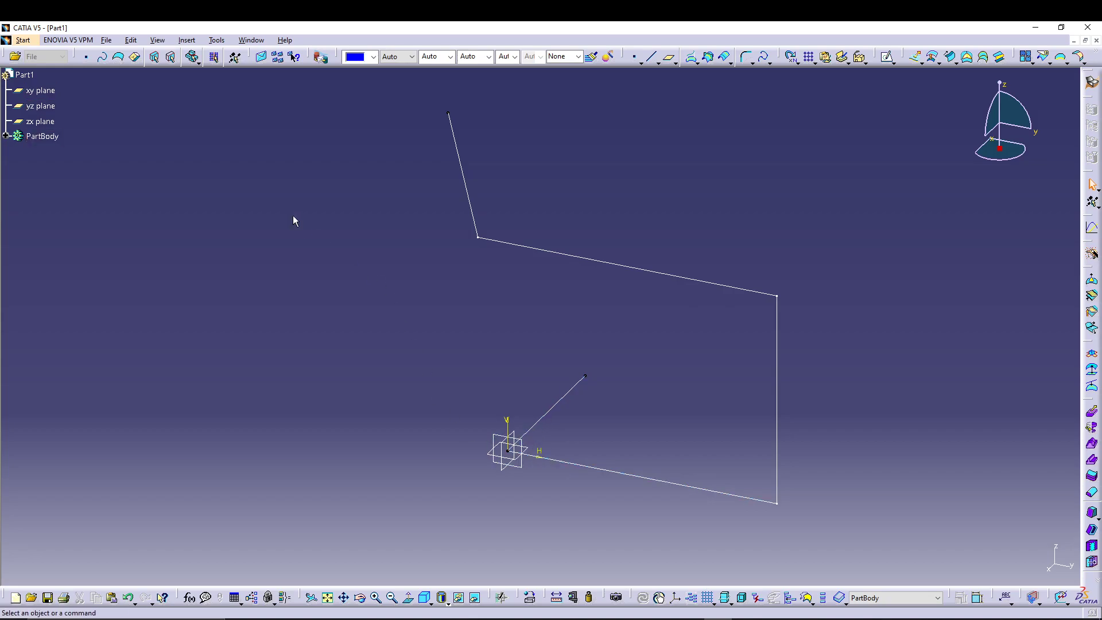
Step: Reopen Insert > Wireframe > Corner with Corner On Support type, and reframe the view
{"action": "left_click", "coordinate": [186, 40]}
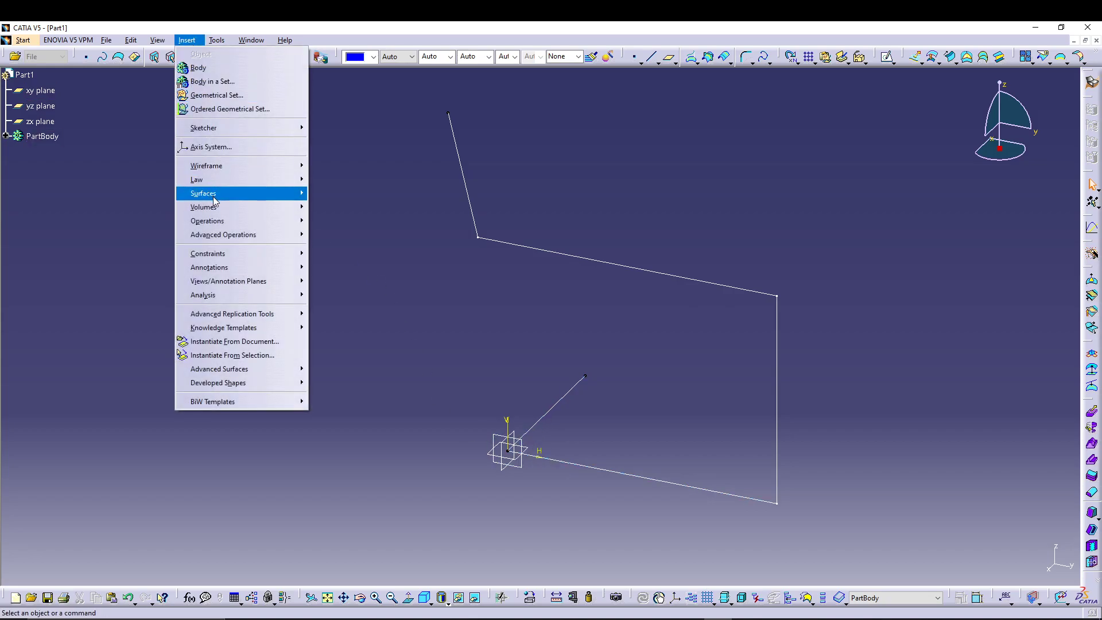
{"action": "mouse_move", "coordinate": [240, 167]}
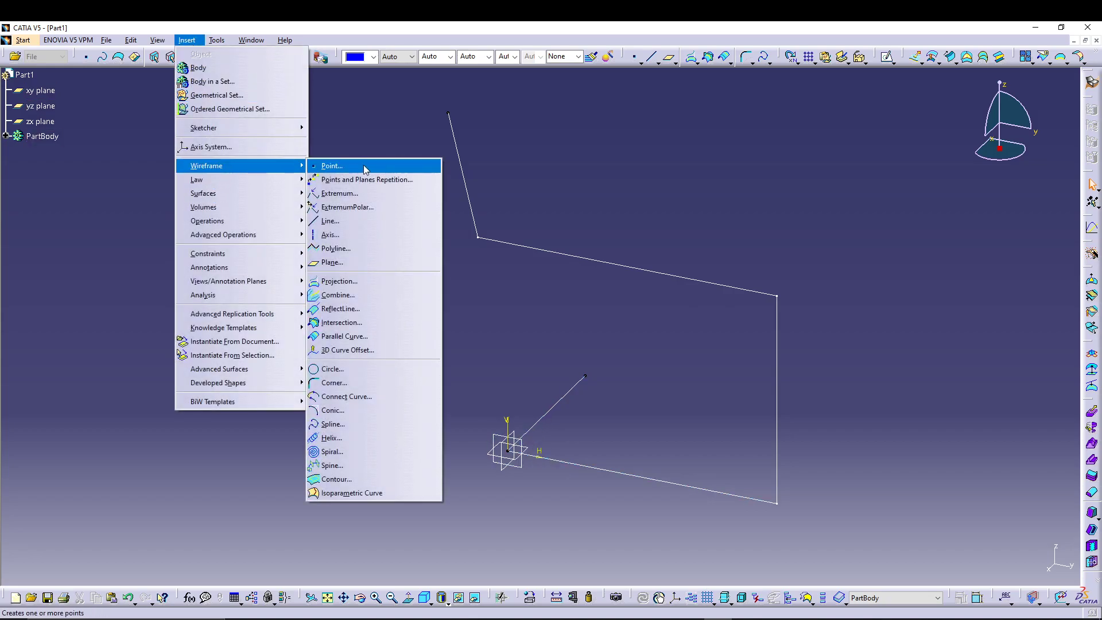
{"action": "left_click", "coordinate": [359, 386]}
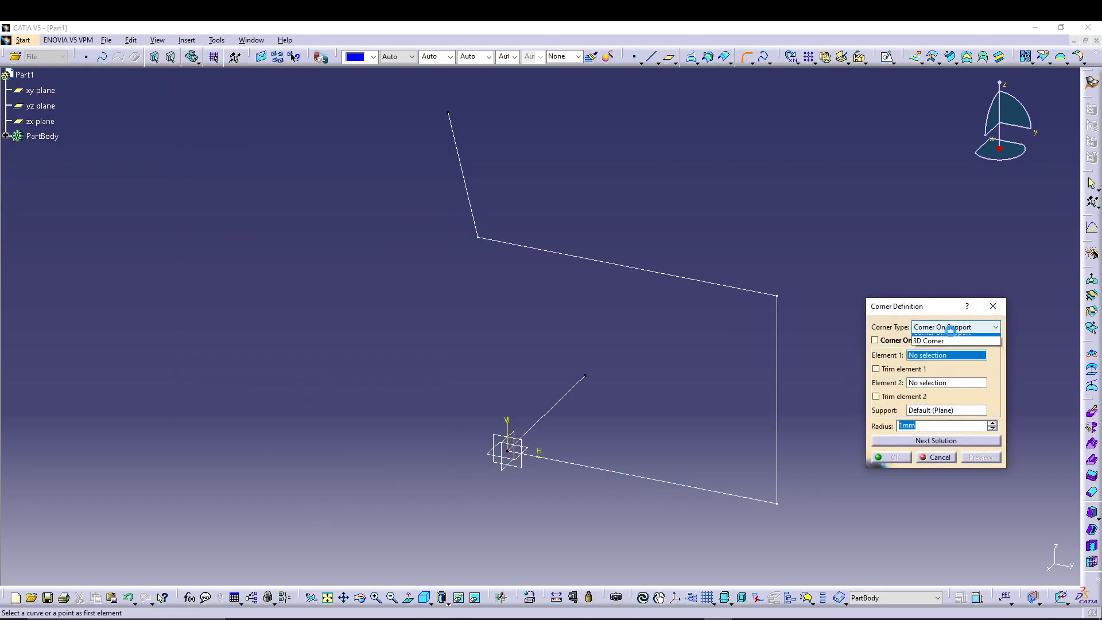
{"action": "left_click", "coordinate": [947, 327]}
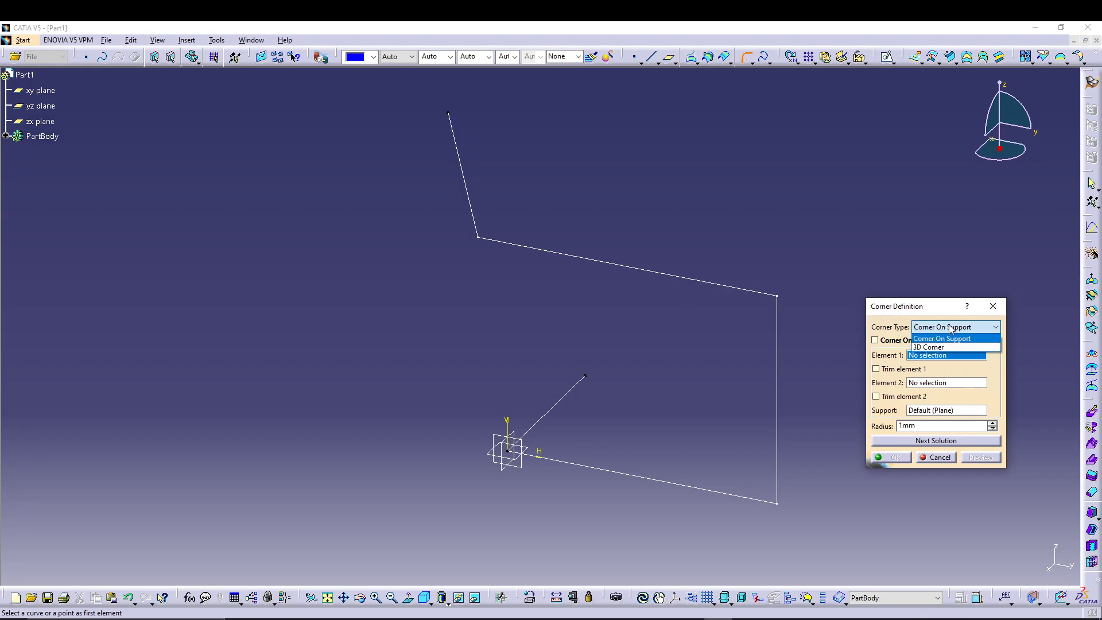
{"action": "left_click", "coordinate": [950, 328]}
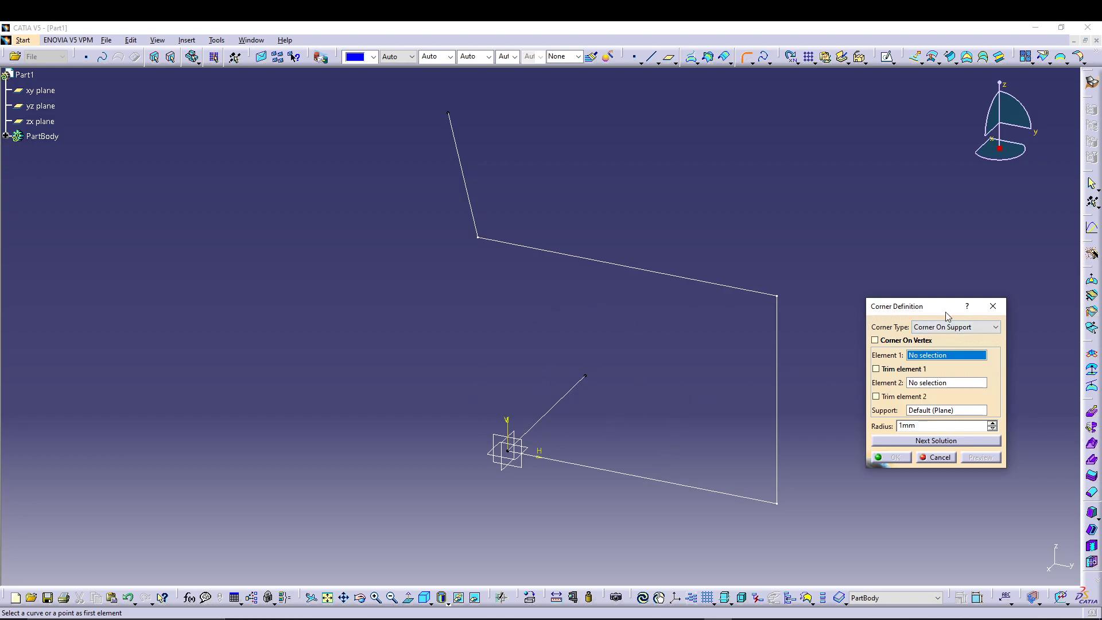
{"action": "left_click", "coordinate": [947, 328]}
{"action": "left_click", "coordinate": [948, 328]}
{"action": "mouse_move", "coordinate": [810, 301]}
{"action": "middle_mouse_down"}
{"action": "mouse_move", "coordinate": [800, 317]}
{"action": "mouse_move", "coordinate": [759, 329]}
{"action": "middle_mouse_up"}
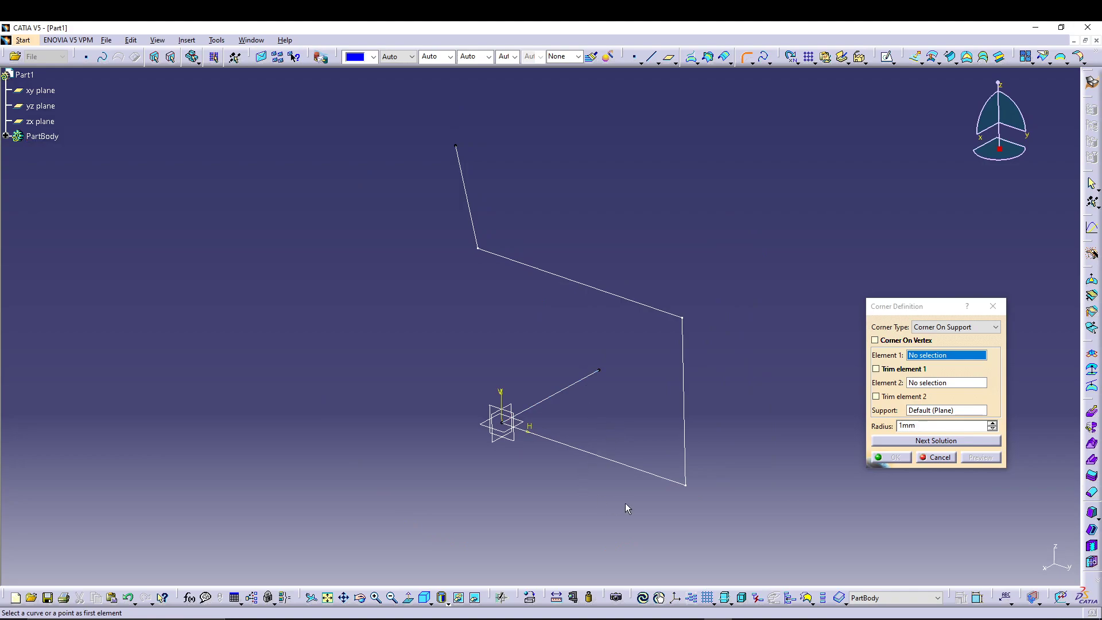
{"action": "middle_click_drag", "start_coordinate": [587, 464], "coordinate": [585, 457]}
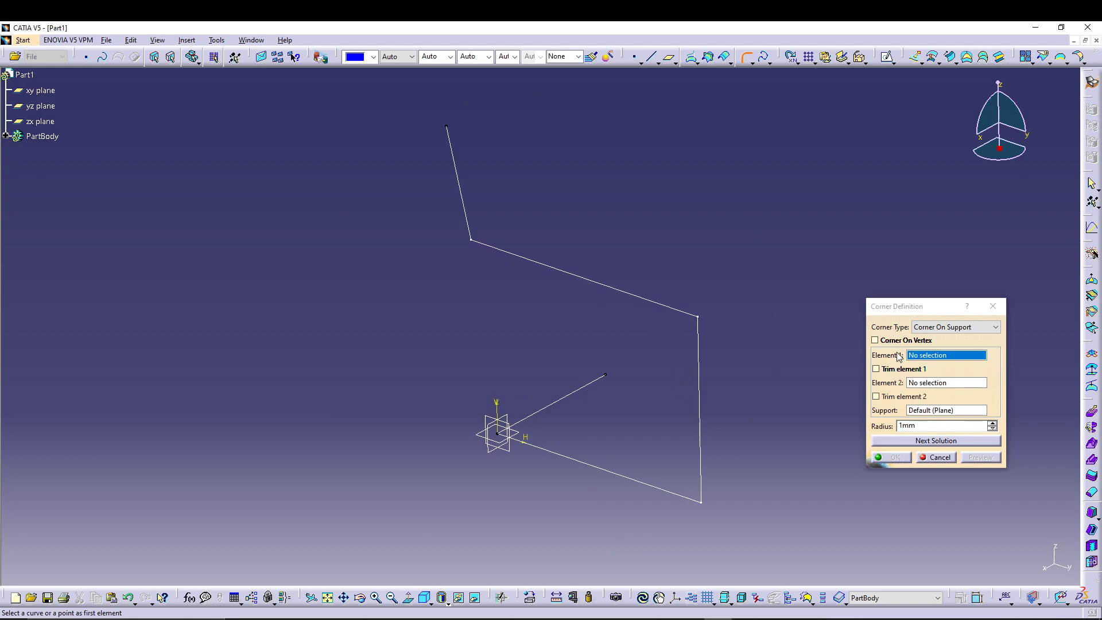
Step: Pick Line.1 and Sketch.1 as corner elements, previewing at 50 mm, then 25 mm radius
{"action": "left_click", "coordinate": [576, 391]}
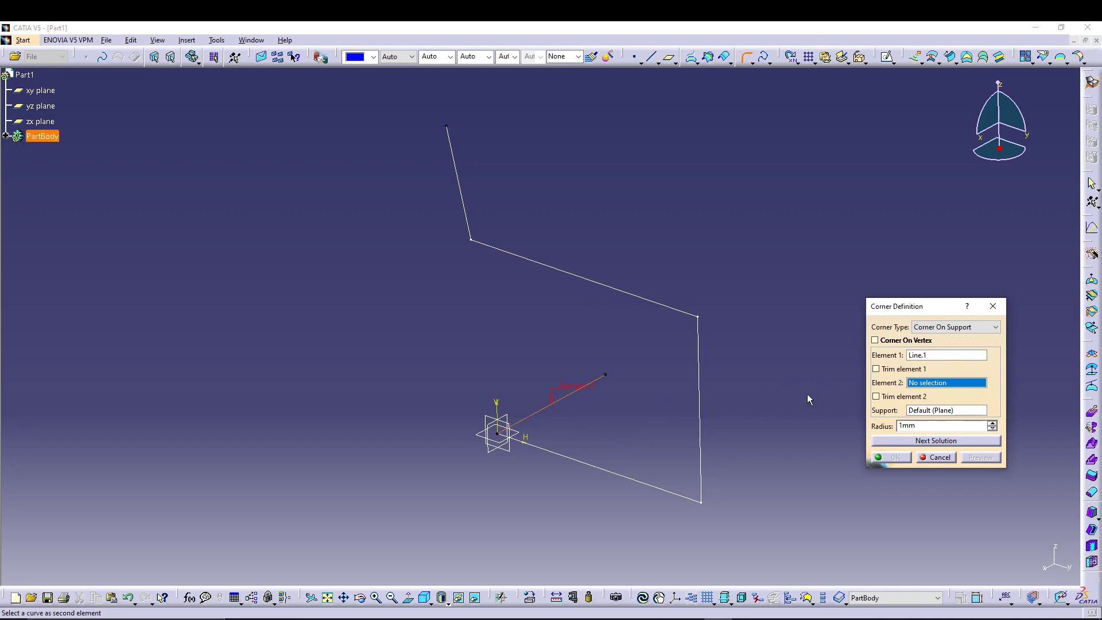
{"action": "left_click", "coordinate": [701, 406]}
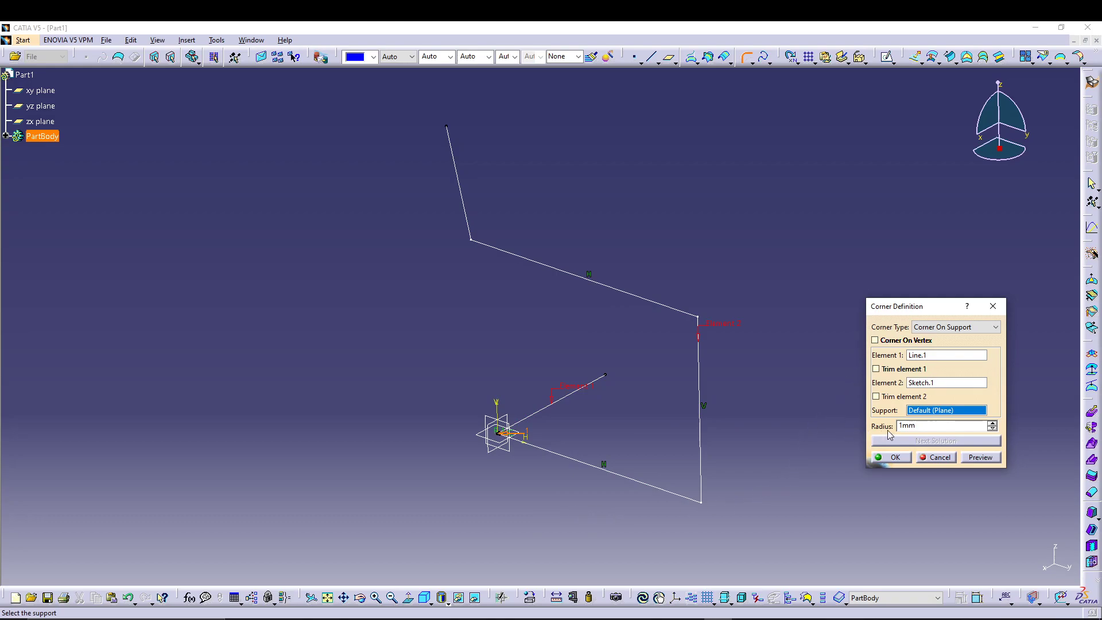
{"action": "left_click_drag", "start_coordinate": [920, 425], "coordinate": [871, 432]}
{"action": "type", "text": "50"}
{"action": "left_click", "coordinate": [980, 459]}
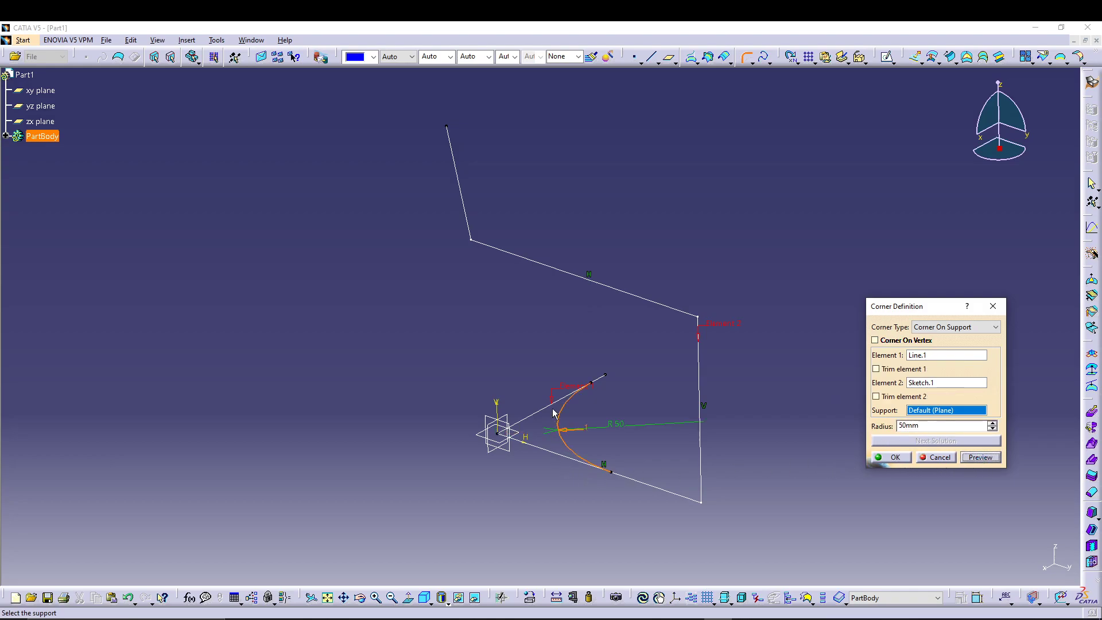
{"action": "double_click", "coordinate": [957, 427]}
{"action": "type", "text": "25"}
{"action": "left_click", "coordinate": [974, 457]}
Step: Create the 25 mm corner, then reopen Corner.1, cancel, and undo it with Ctrl+Z
{"action": "left_click", "coordinate": [884, 457]}
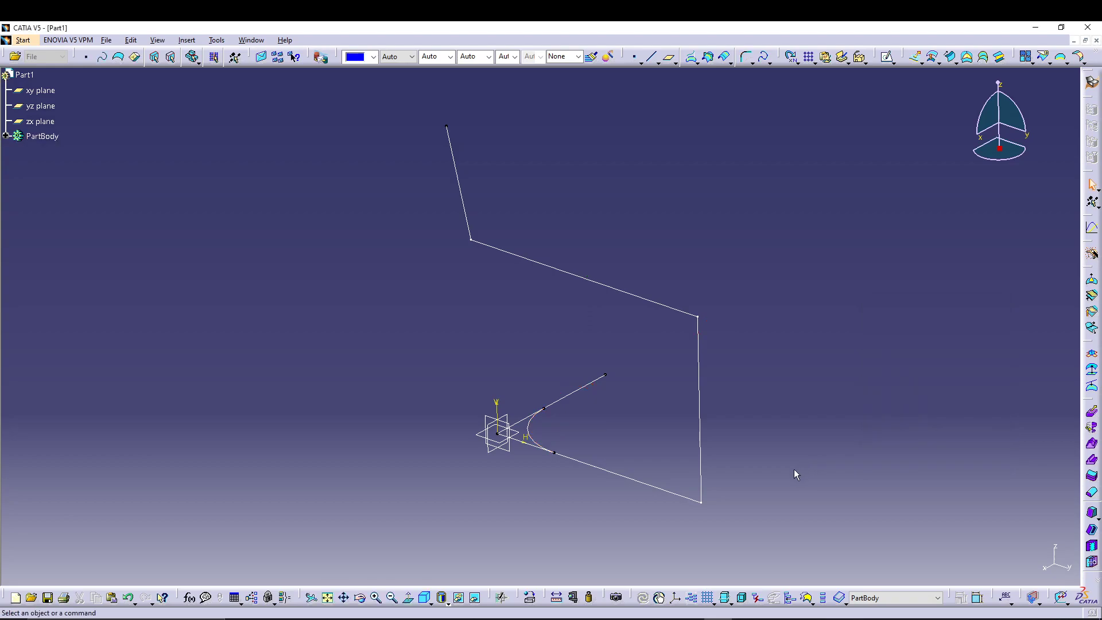
{"action": "middle_click_drag", "start_coordinate": [545, 457], "coordinate": [529, 452], "text": "ctrl"}
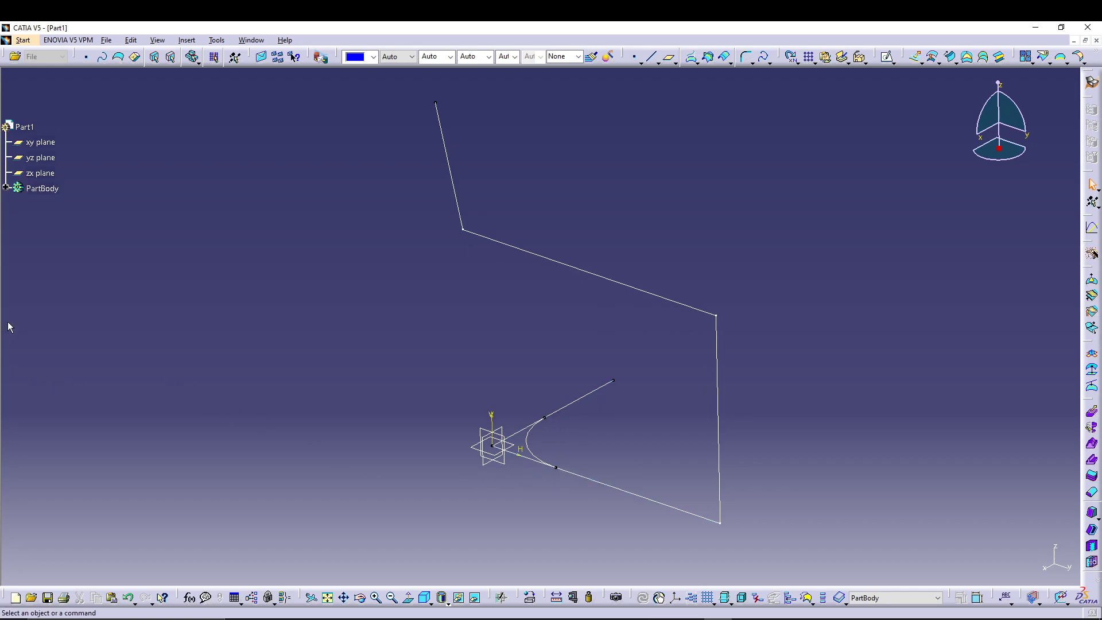
{"action": "left_click", "coordinate": [6, 187]}
{"action": "double_click", "coordinate": [57, 234]}
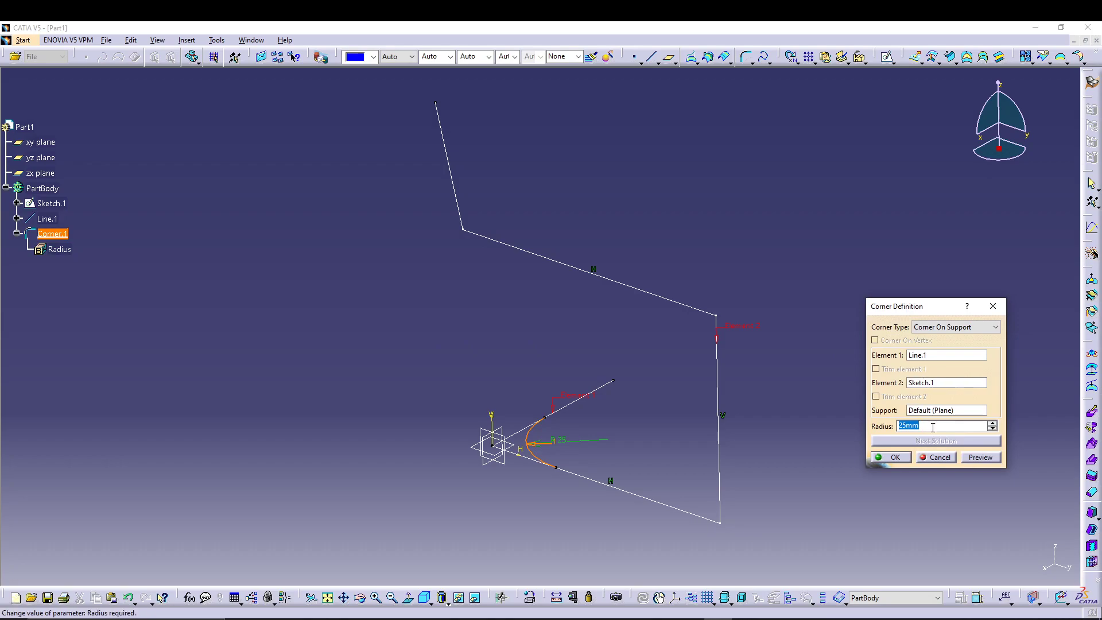
{"action": "left_click", "coordinate": [936, 457]}
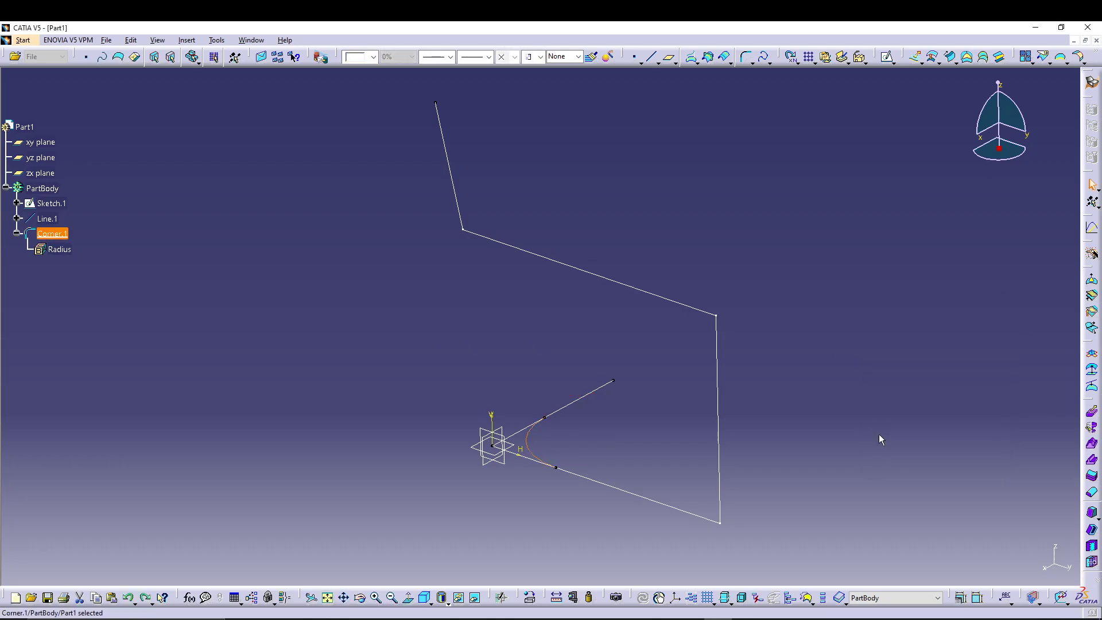
{"action": "key", "text": "ctrl+z"}
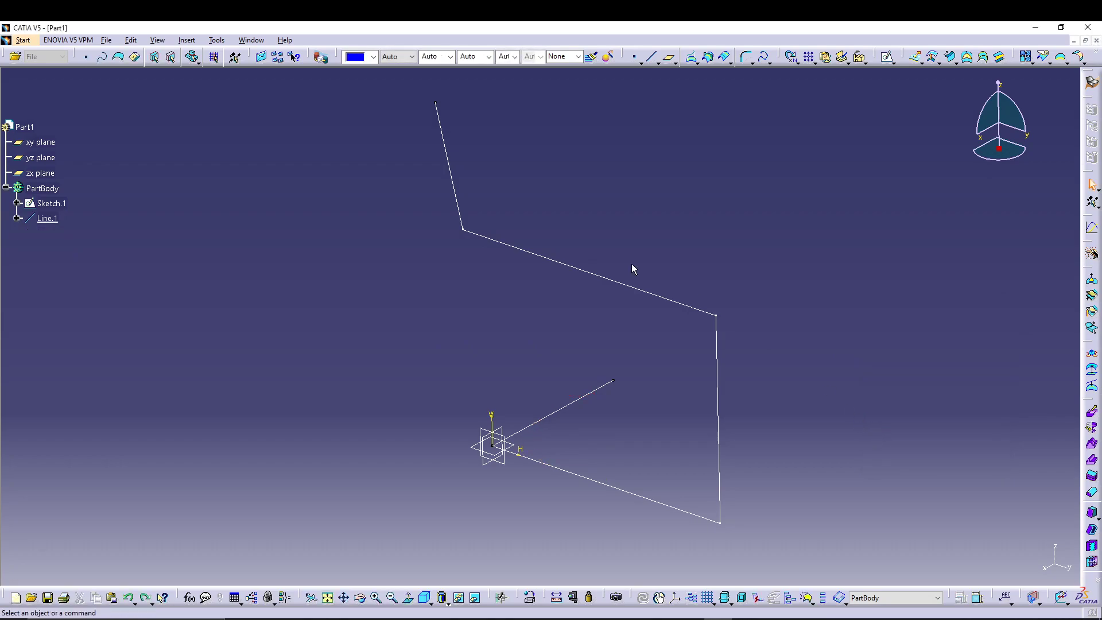
Step: Start a new corner between Line.1 and Sketch.1 and preview it at 25 mm radius
{"action": "left_click", "coordinate": [186, 40]}
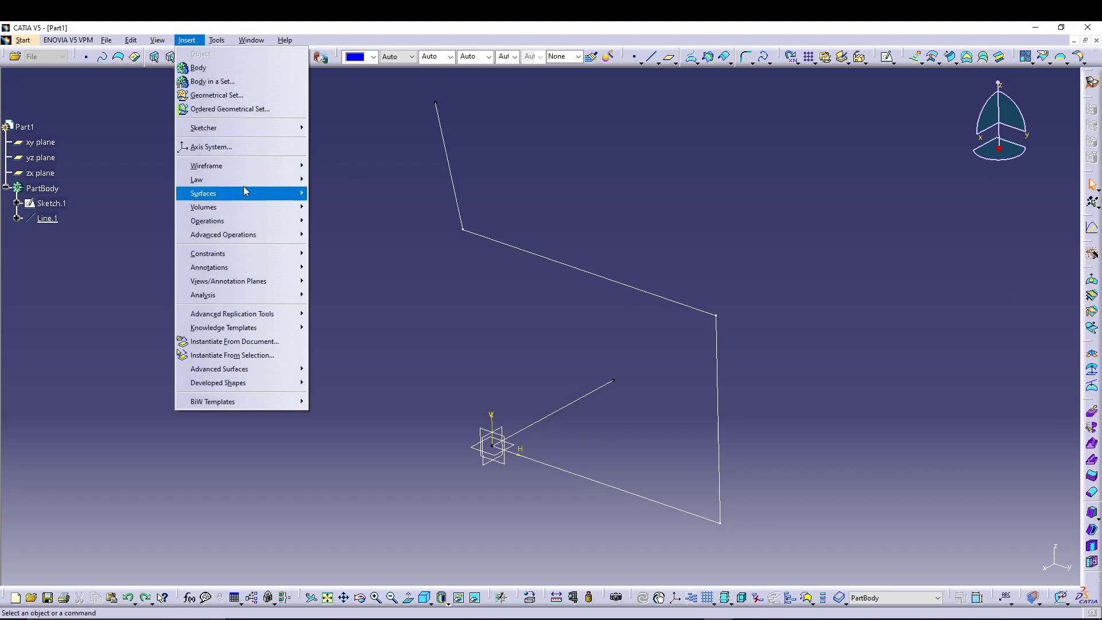
{"action": "mouse_move", "coordinate": [260, 167]}
{"action": "left_click", "coordinate": [354, 382]}
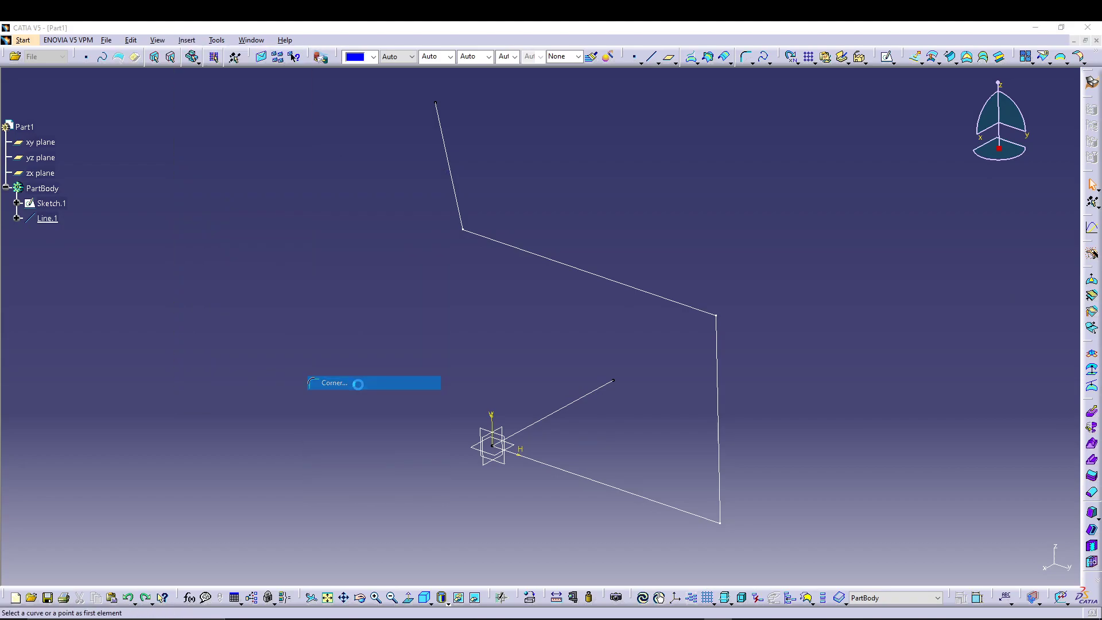
{"action": "left_click", "coordinate": [593, 400]}
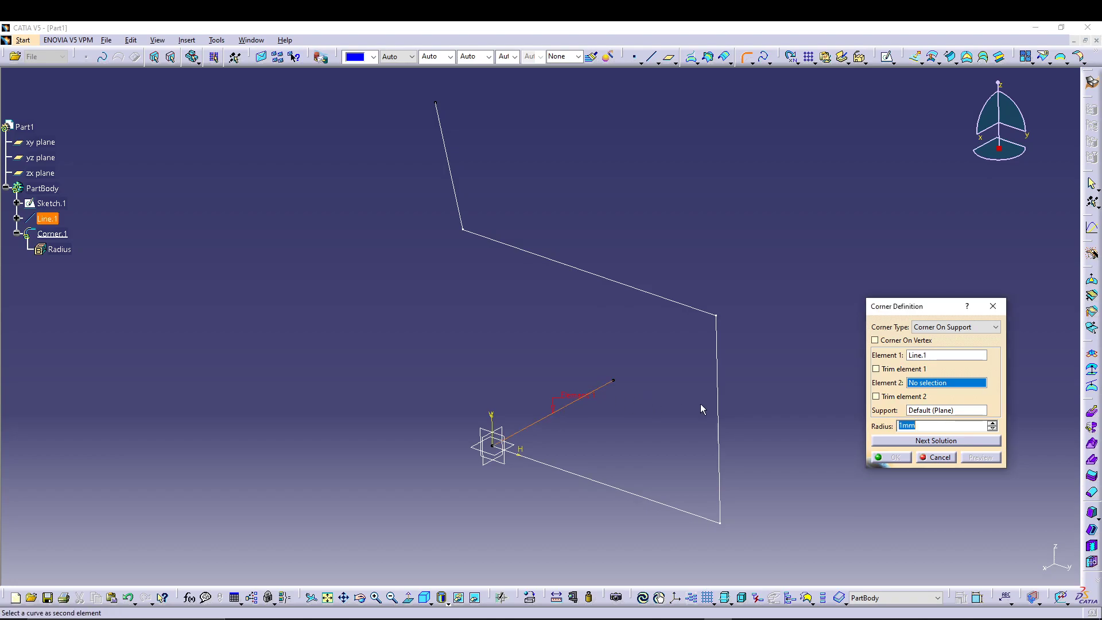
{"action": "left_click", "coordinate": [547, 463]}
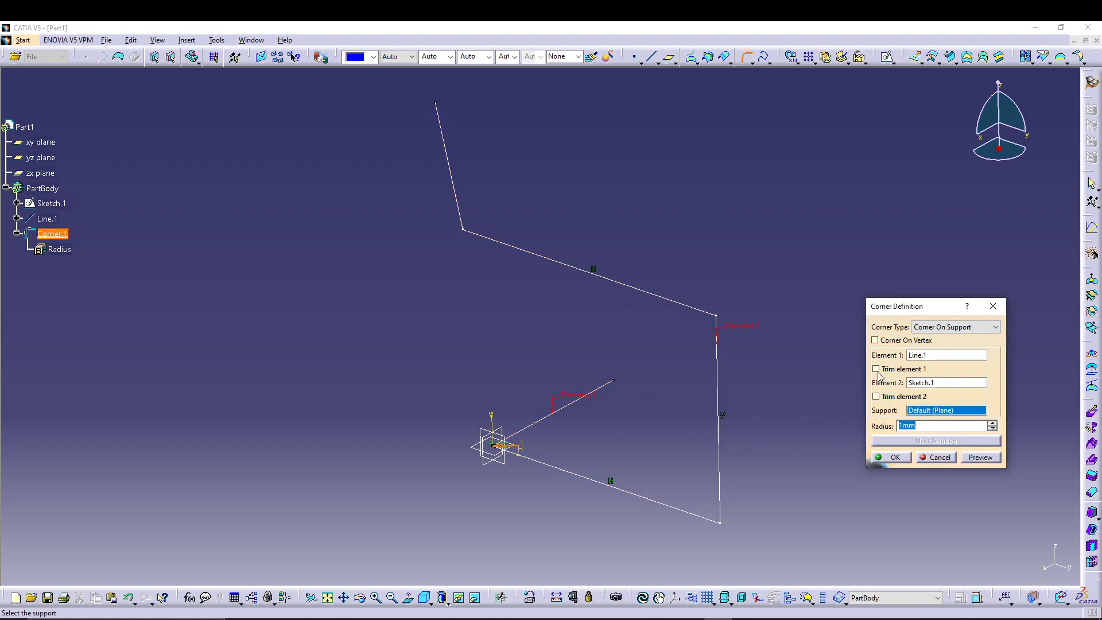
{"action": "type", "text": "25"}
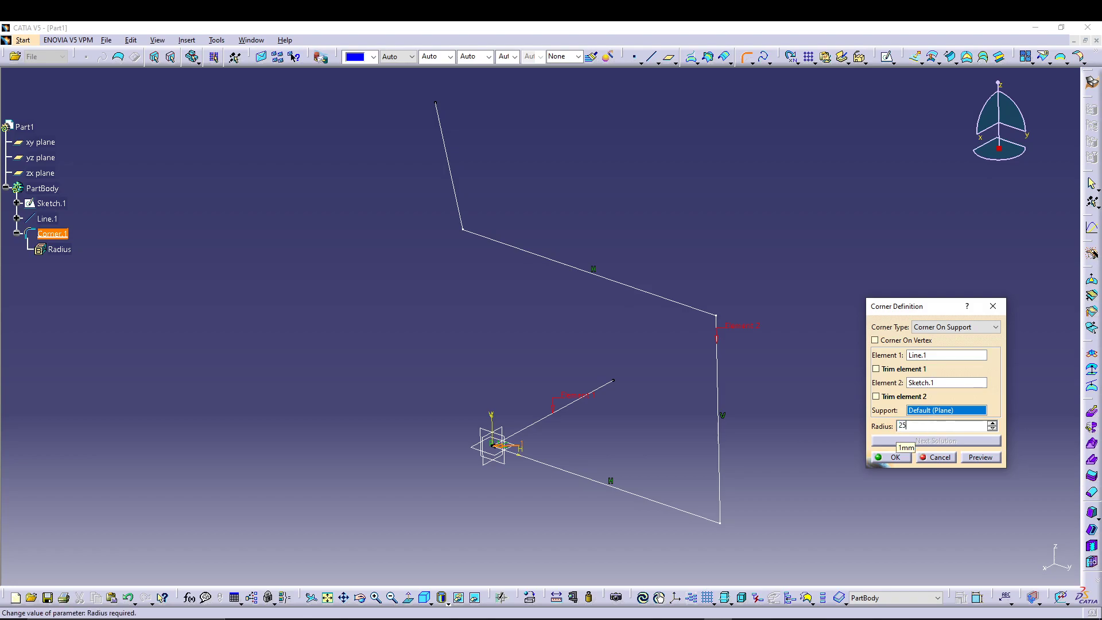
{"action": "left_click", "coordinate": [980, 459]}
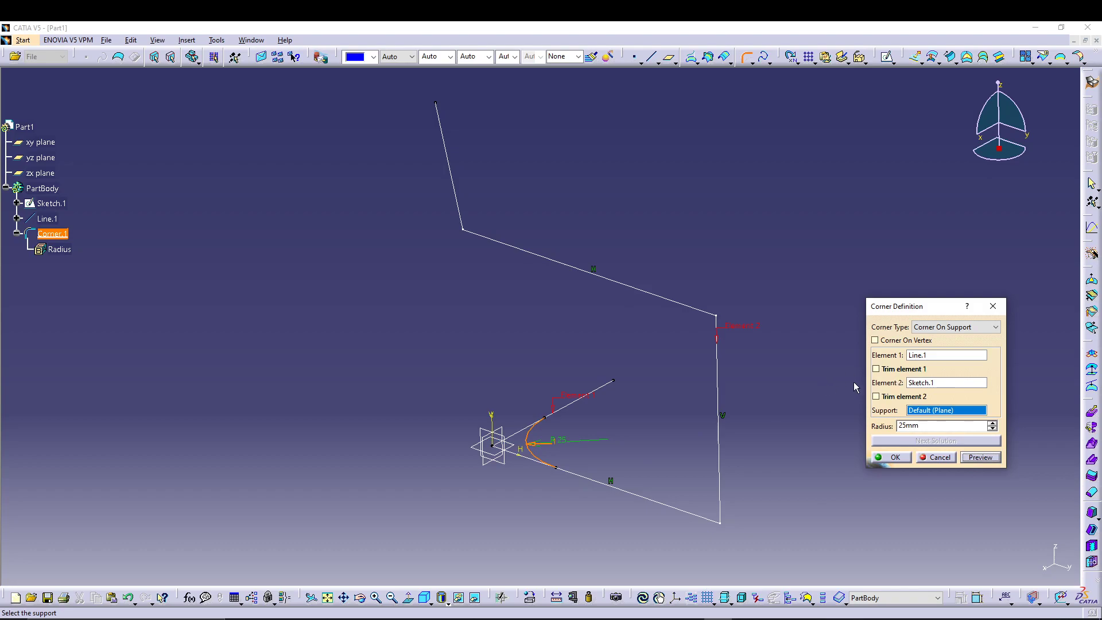
Step: Enable trimming of both elements, preview, and create the trimmed 25 mm corner
{"action": "left_click", "coordinate": [875, 368]}
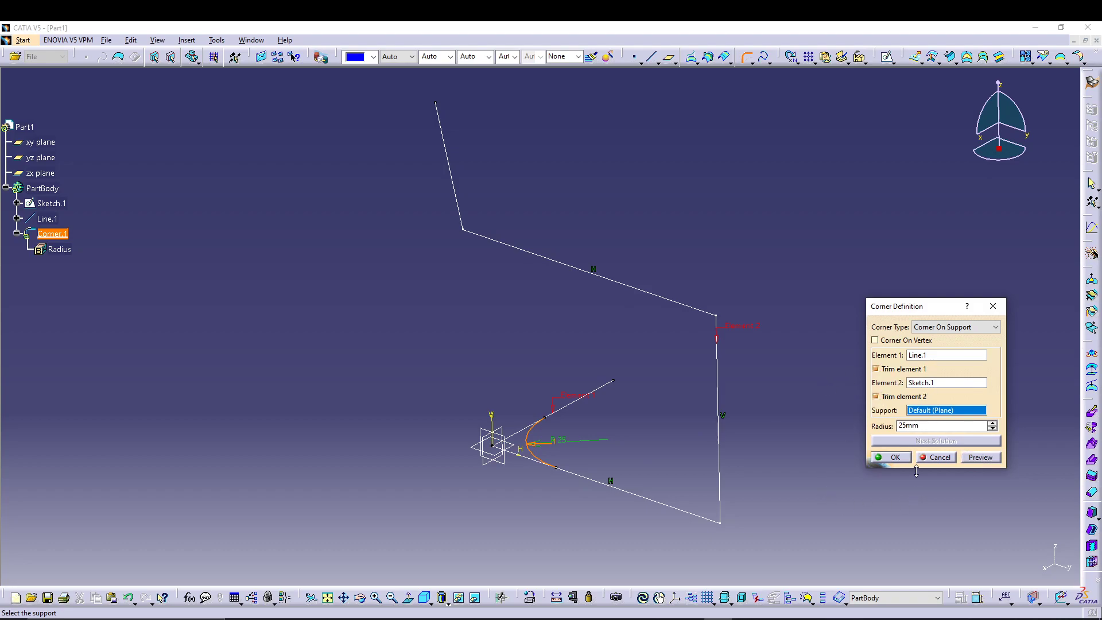
{"action": "left_click", "coordinate": [884, 396]}
{"action": "left_click", "coordinate": [981, 457]}
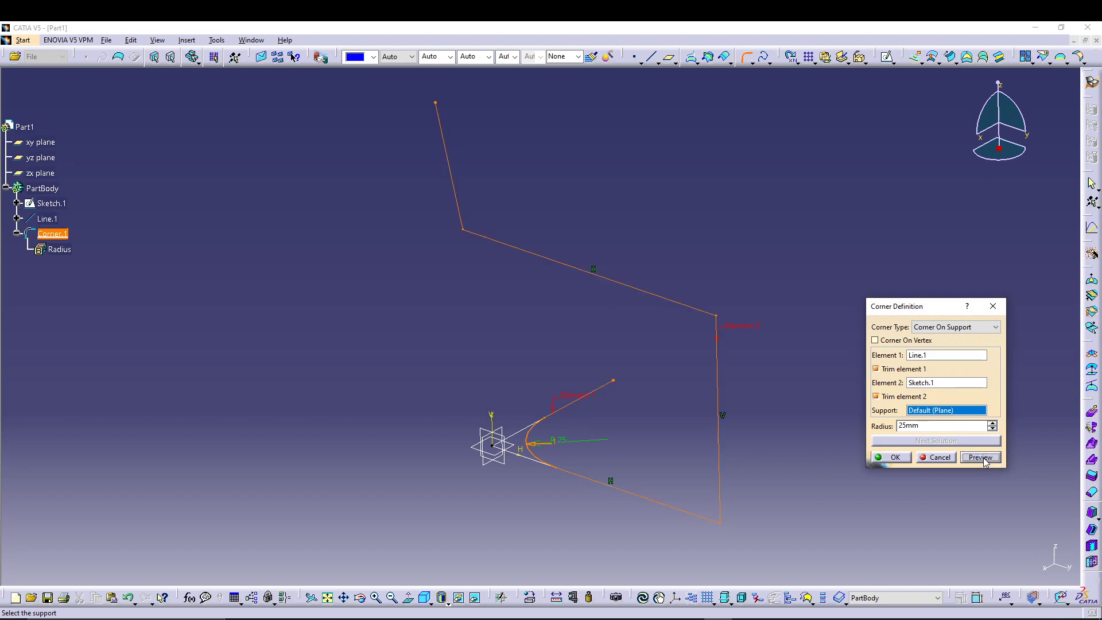
{"action": "left_click", "coordinate": [894, 457]}
{"action": "mouse_move", "coordinate": [863, 448]}
{"action": "middle_mouse_down"}
{"action": "mouse_move", "coordinate": [809, 406]}
{"action": "mouse_move", "coordinate": [786, 471]}
{"action": "mouse_move", "coordinate": [625, 396]}
{"action": "mouse_move", "coordinate": [583, 347]}
{"action": "mouse_move", "coordinate": [763, 449]}
{"action": "mouse_move", "coordinate": [723, 384]}
{"action": "mouse_move", "coordinate": [725, 406]}
{"action": "mouse_move", "coordinate": [635, 332]}
{"action": "middle_mouse_up"}
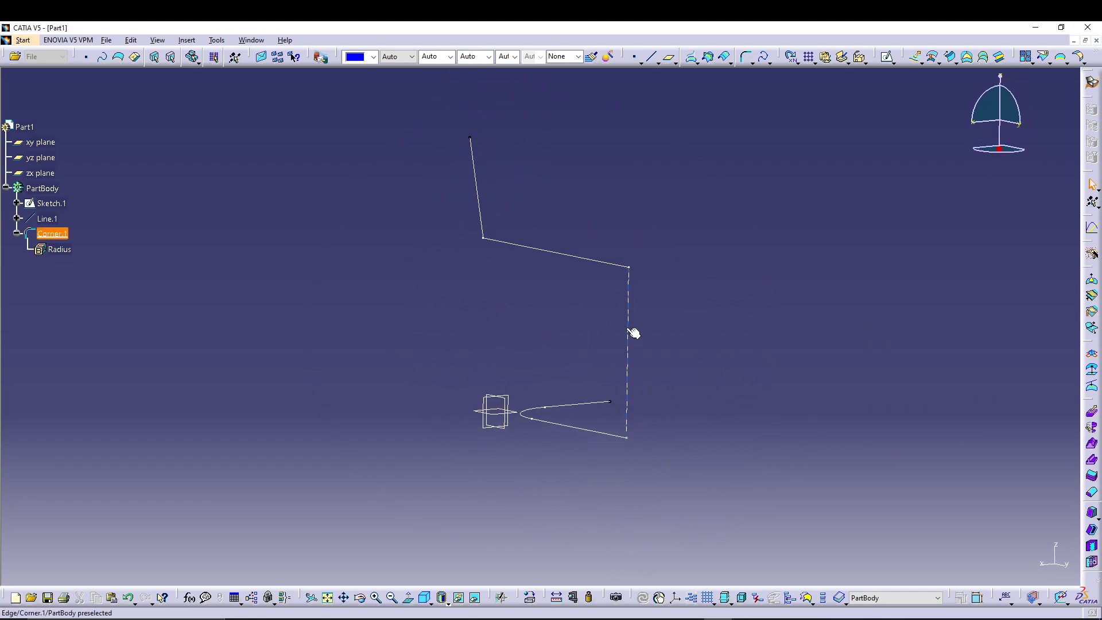
{"action": "middle_click_drag", "start_coordinate": [593, 303], "coordinate": [538, 380]}
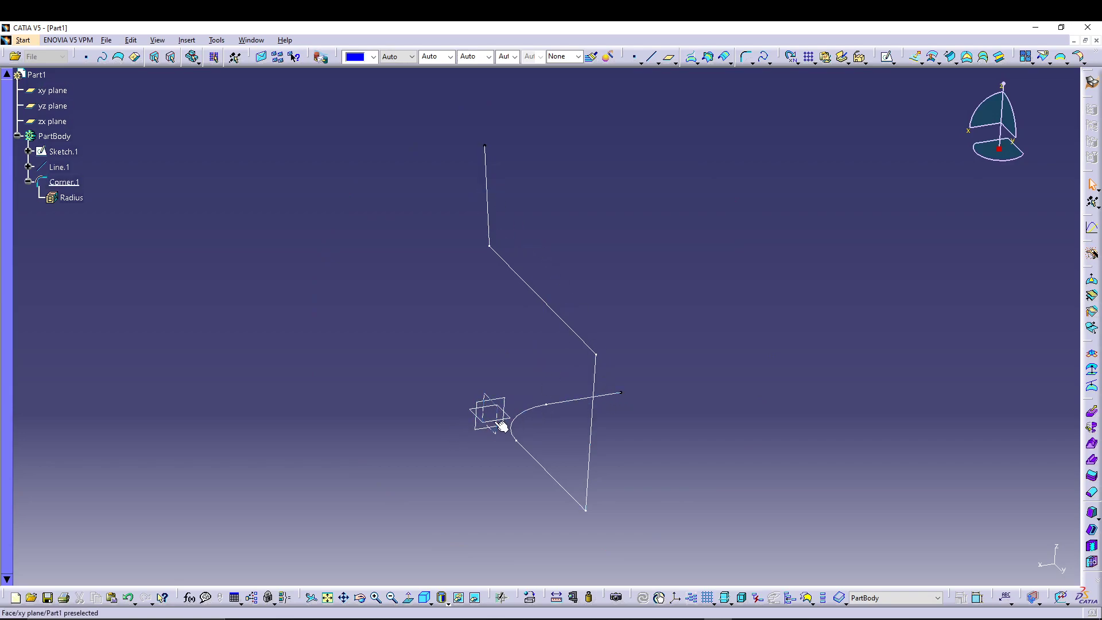
{"action": "middle_click_drag", "start_coordinate": [686, 402], "coordinate": [524, 424]}
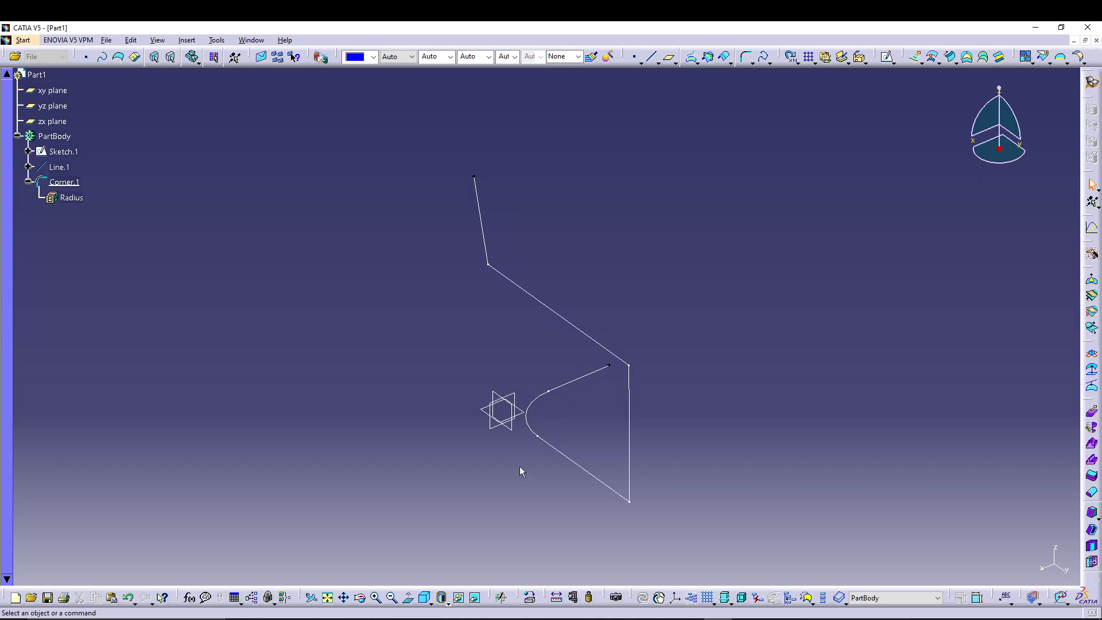